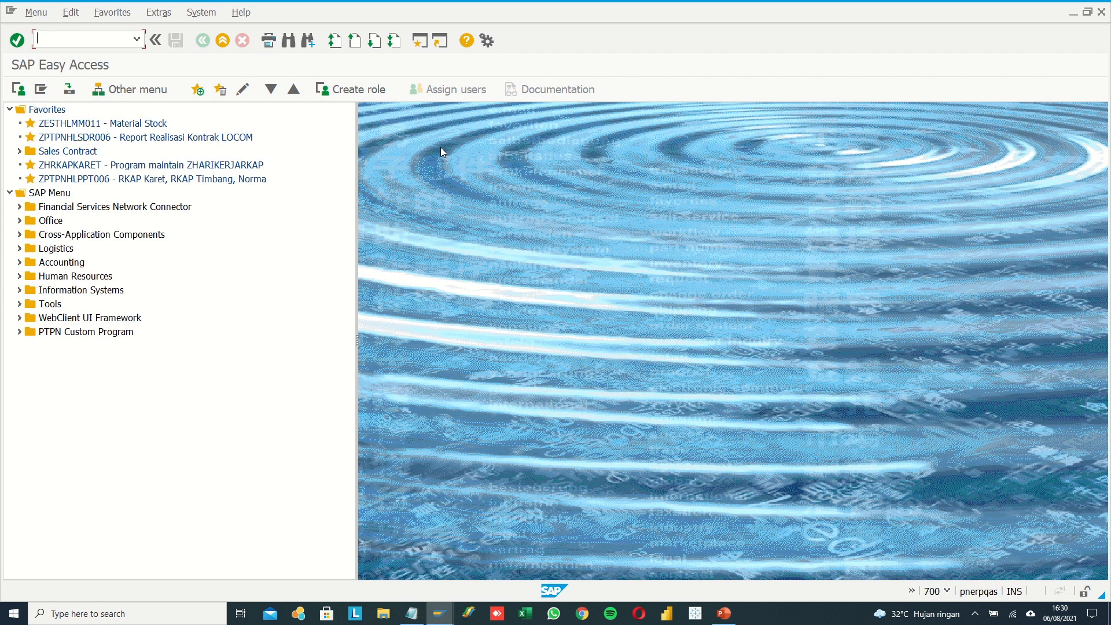
Open transaction C223 and enter material 11000003 as a selection condition for plant CP03.
text(c223)
key(Return)
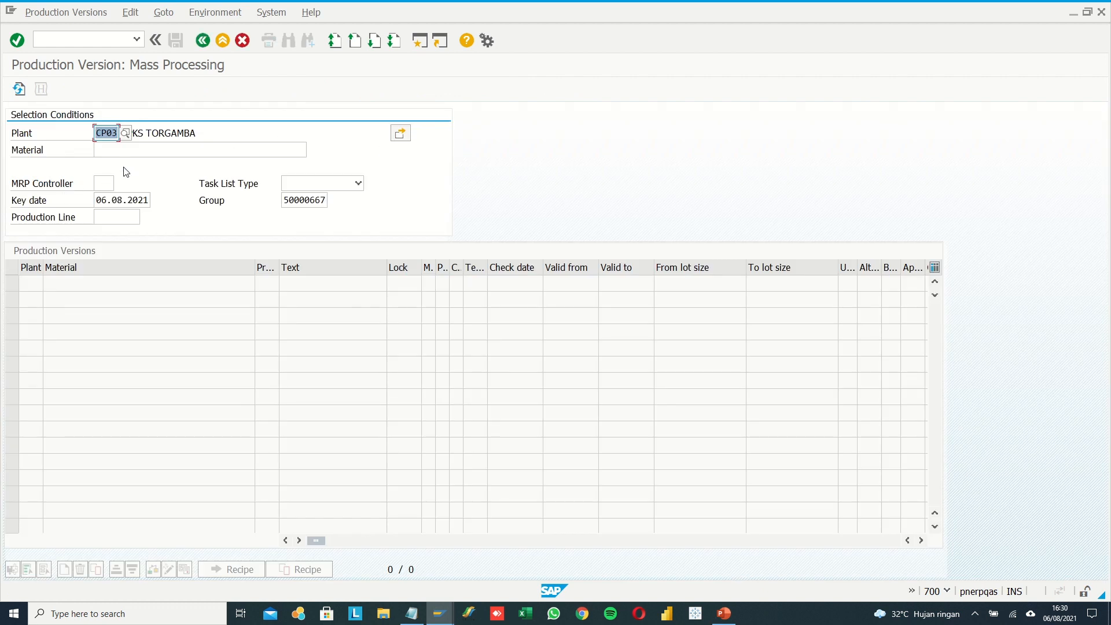
click(130, 149)
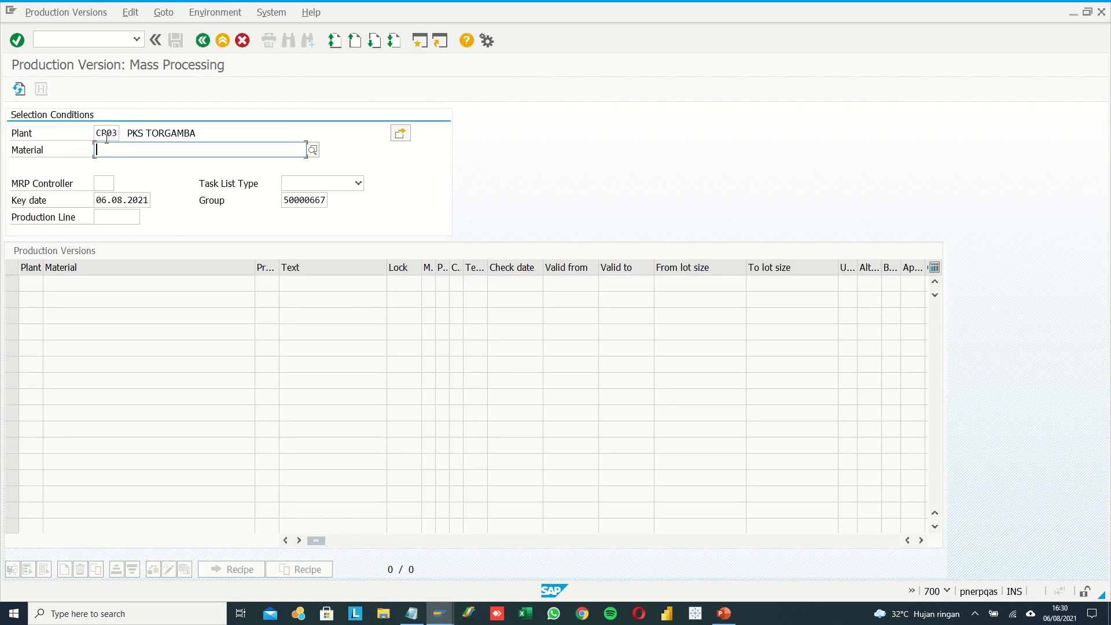
click(106, 138)
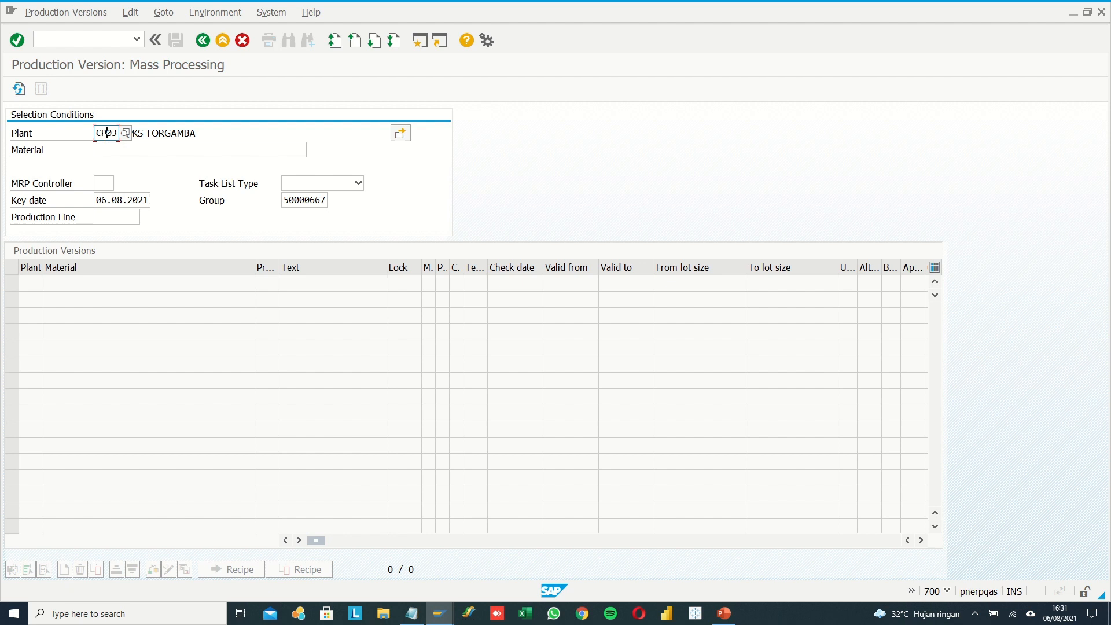
click(112, 152)
text(11000003)
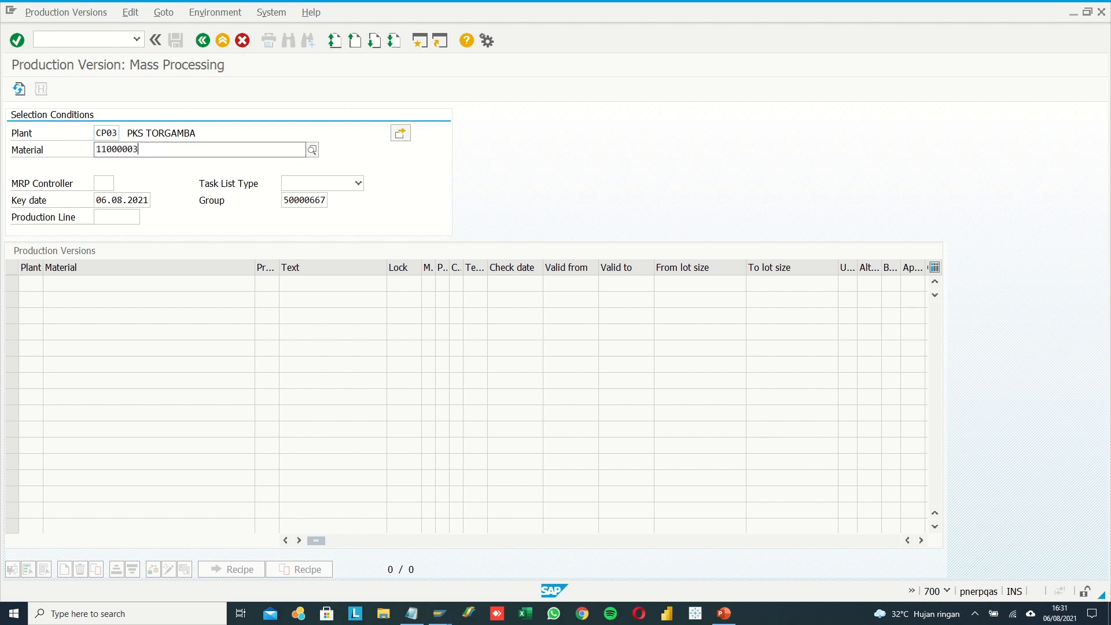
click(125, 178)
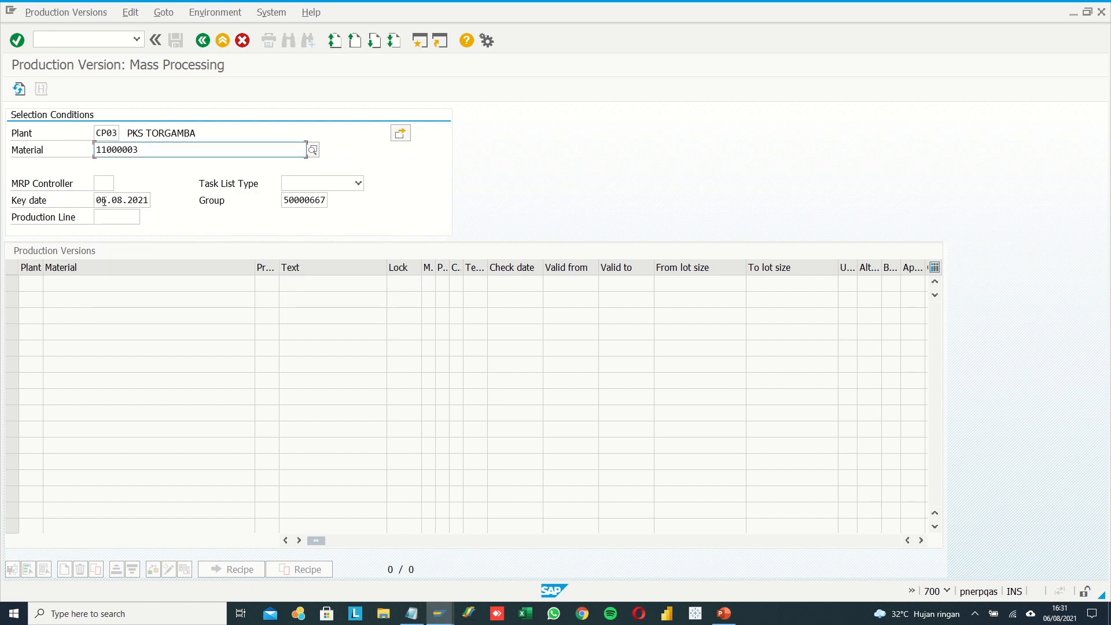
Set the key date in the selection conditions to 01.01.2021.
drag(99, 200, 150, 200)
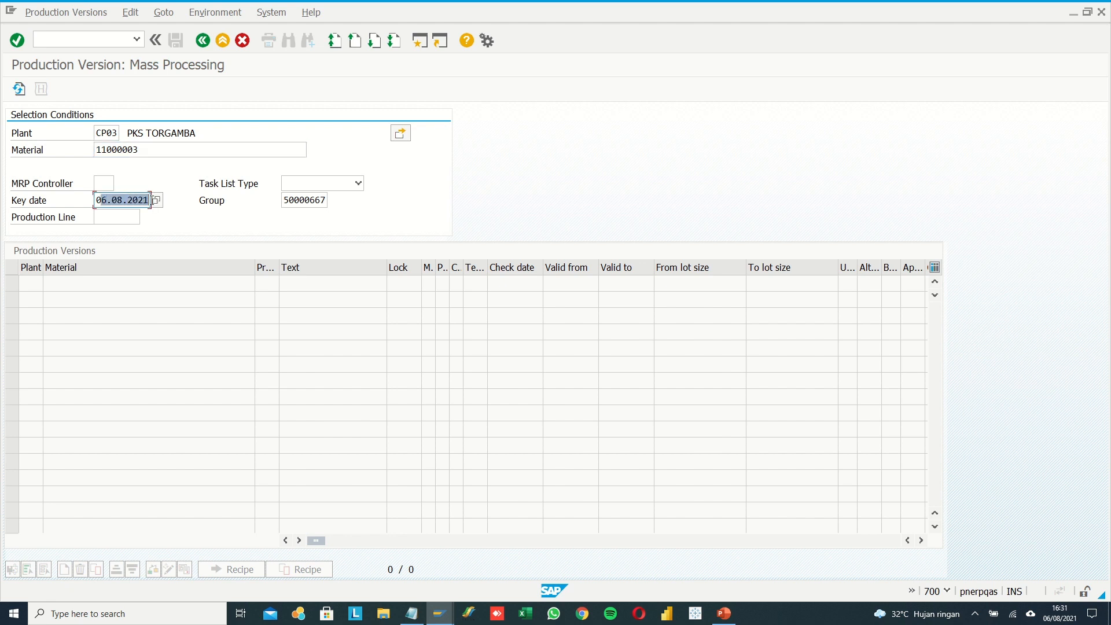
key(BackSpace)
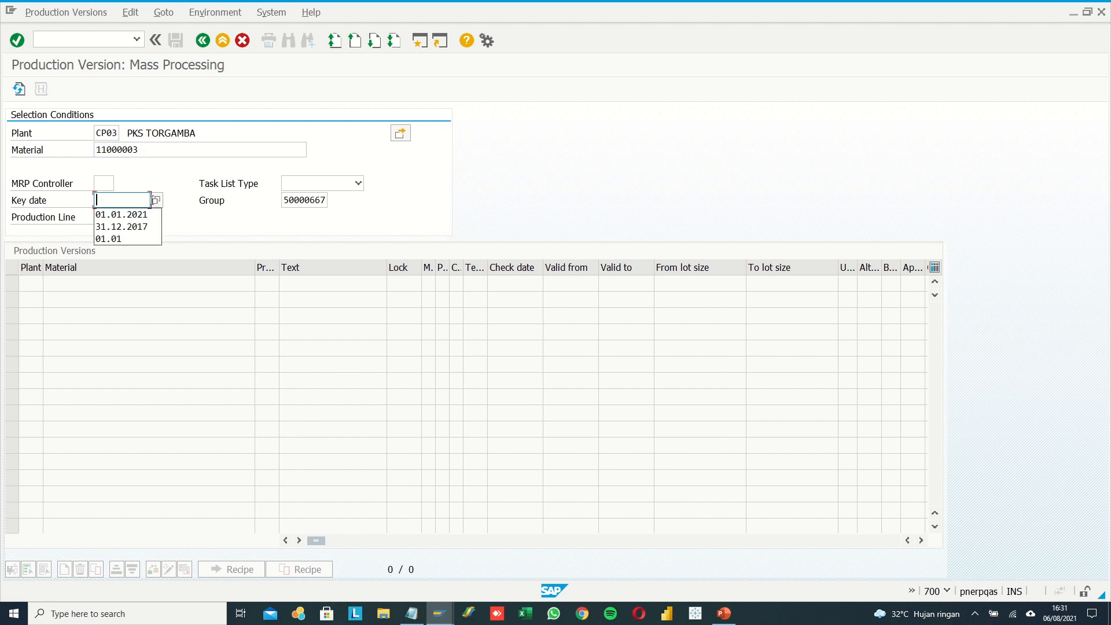
click(130, 216)
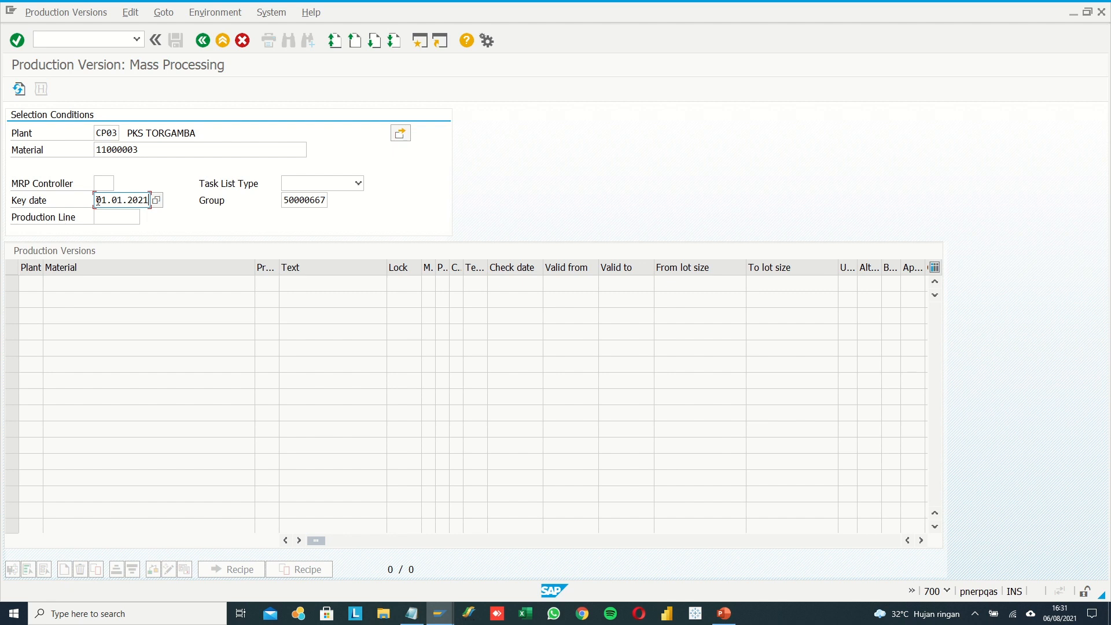
Clear the group, choose task list type 2 Master Recipe, and run the production version selection.
double_click(290, 202)
key(BackSpace)
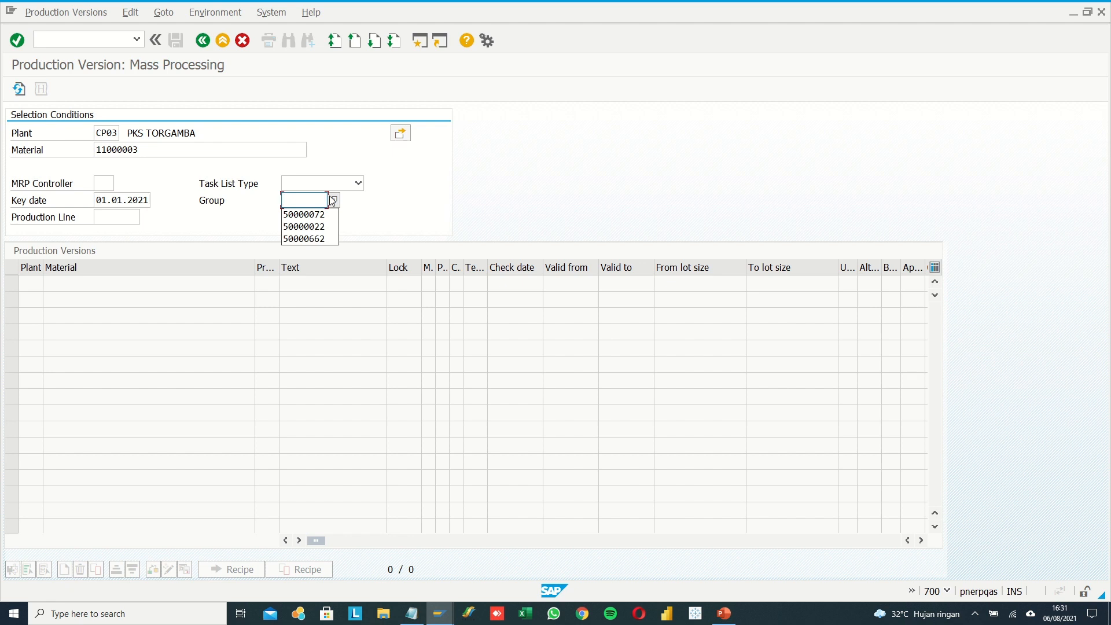
click(386, 208)
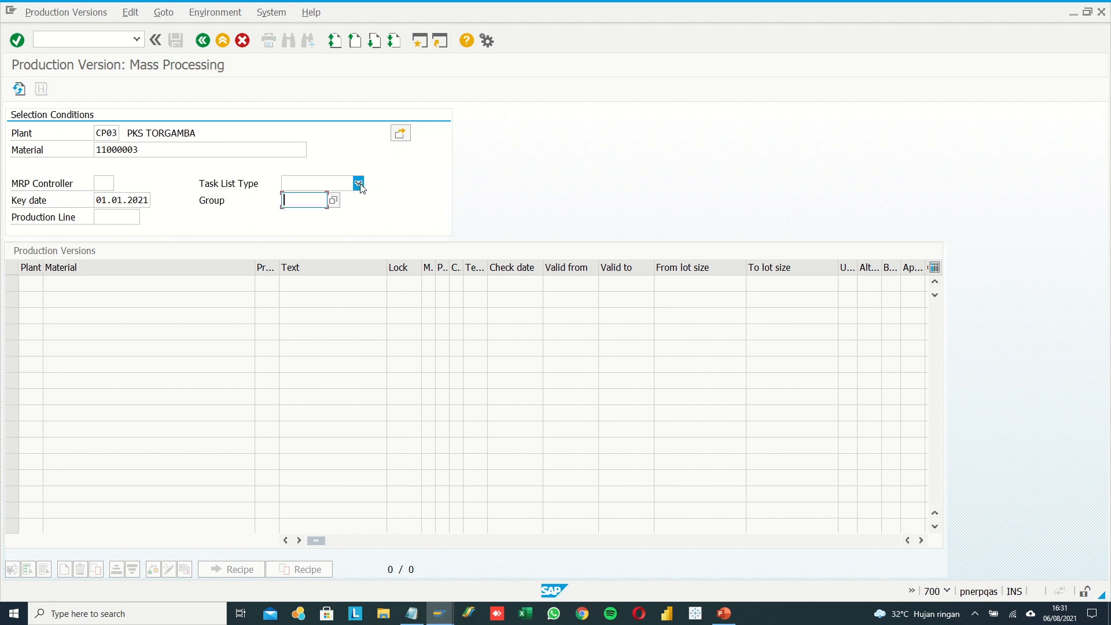
click(358, 184)
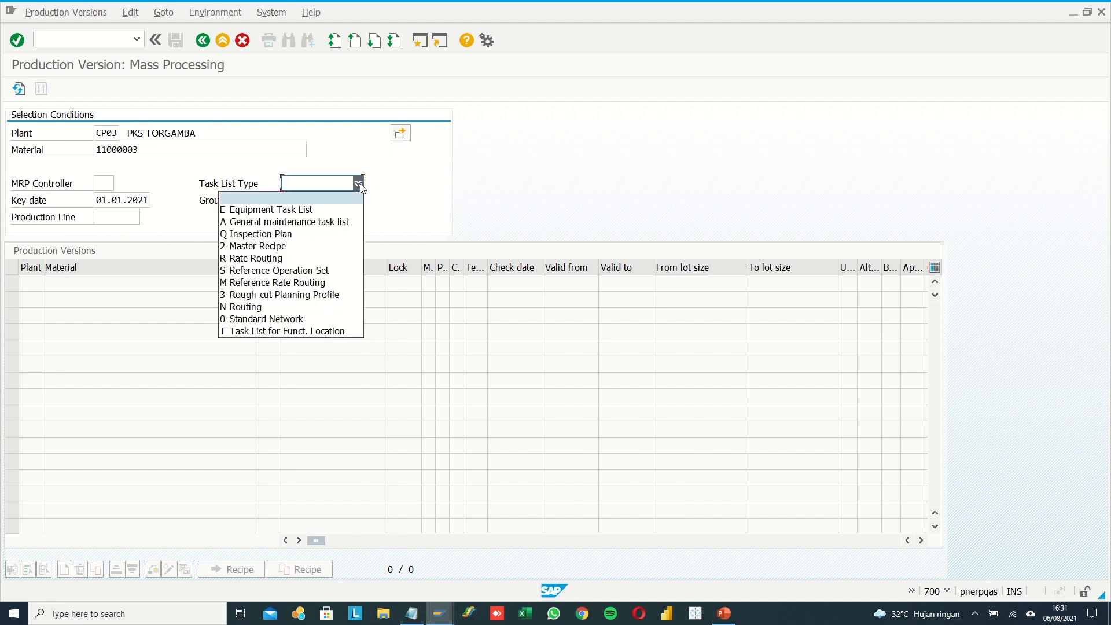
click(330, 247)
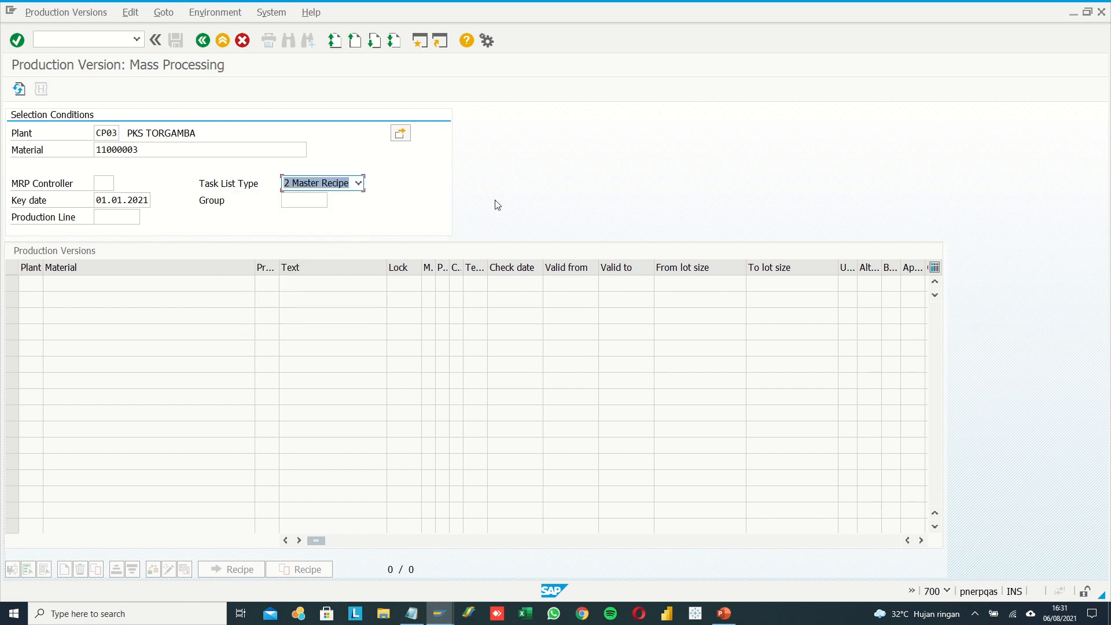
key(Return)
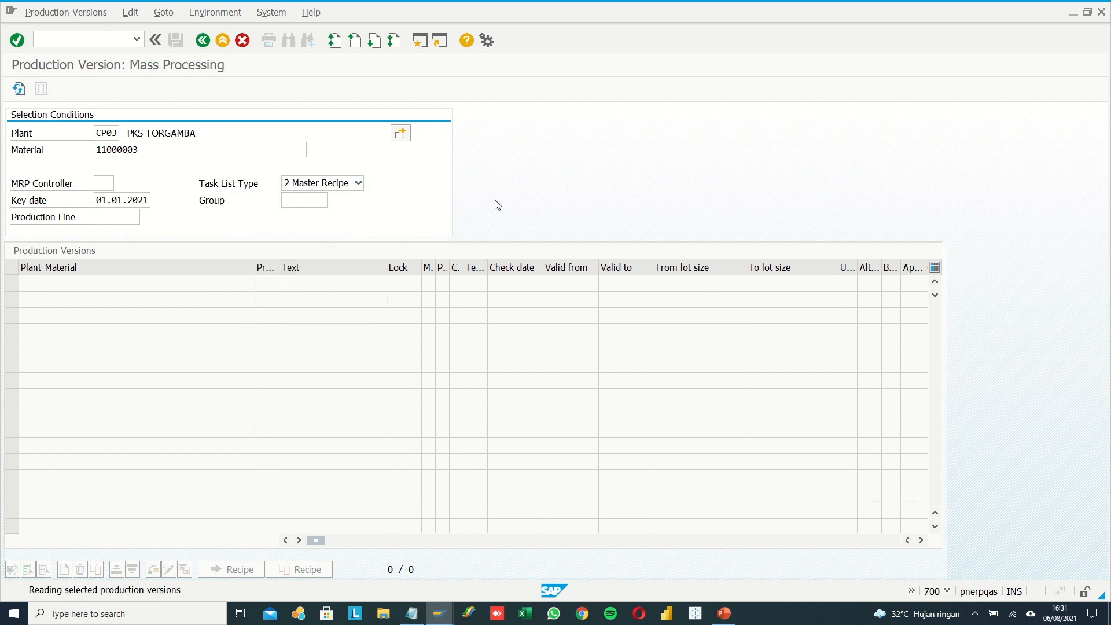
Enter material 11000003 in the first empty row of the production versions table.
click(152, 286)
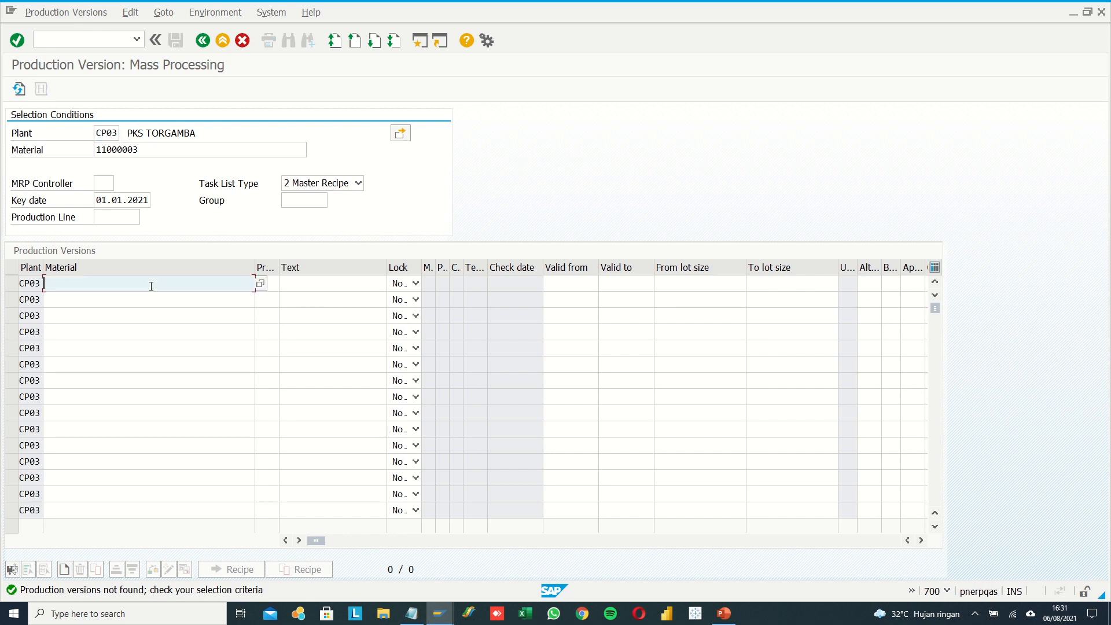
text(11000003)
key(BackSpace)
click(134, 302)
Give the new row the text PENGOLAHAN CPO CP03 and the production version V001.
click(304, 286)
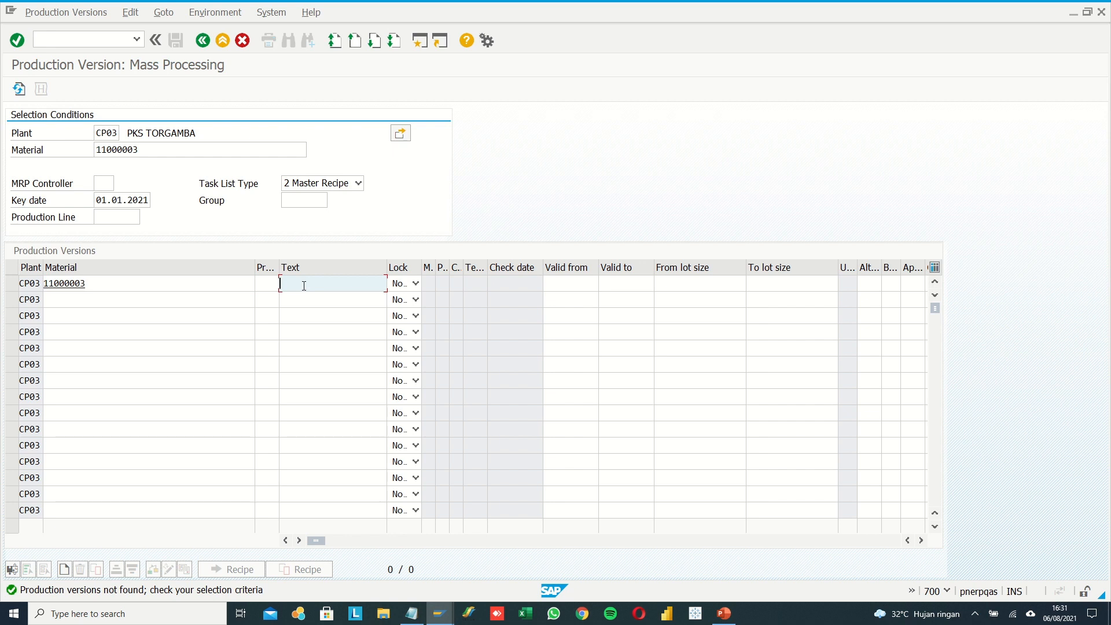
text(PENGOLA)
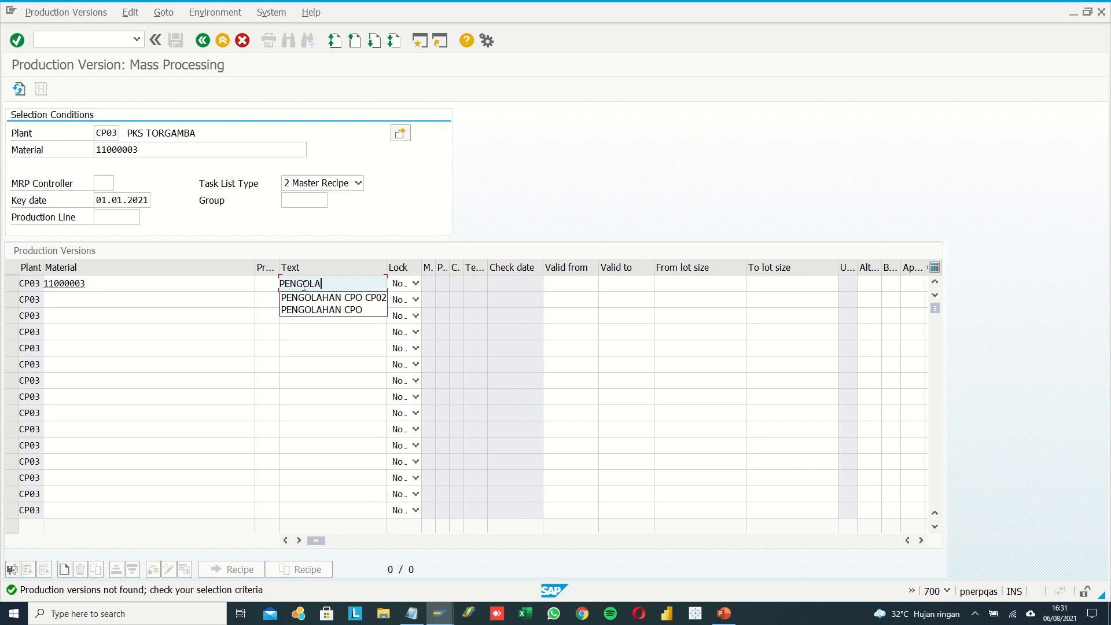
text(HAN CPO CP03)
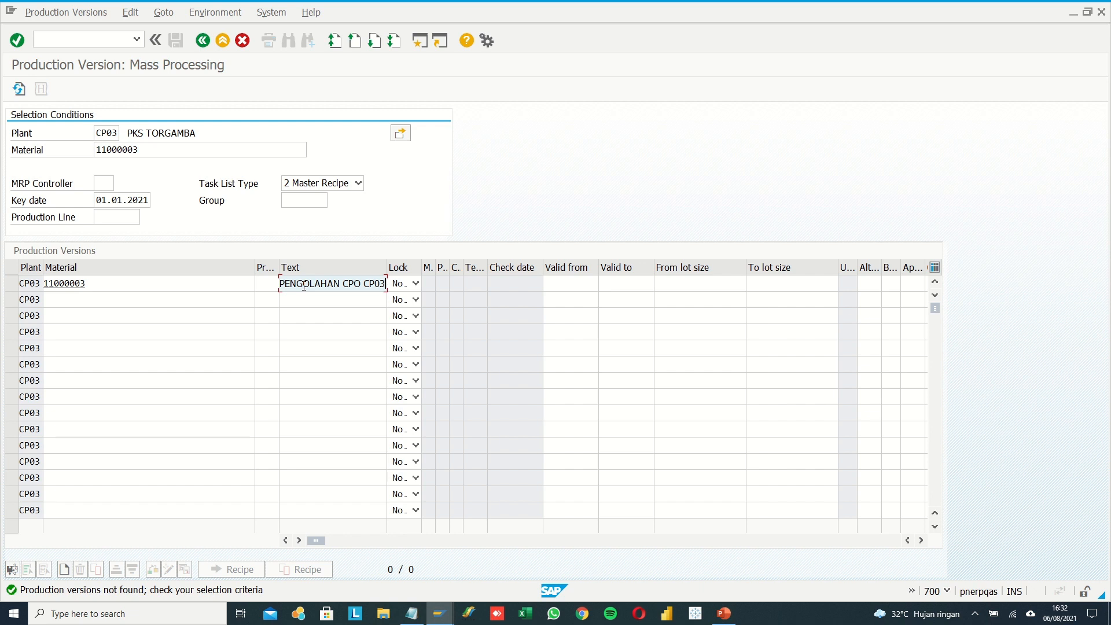
click(268, 283)
click(266, 283)
click(265, 296)
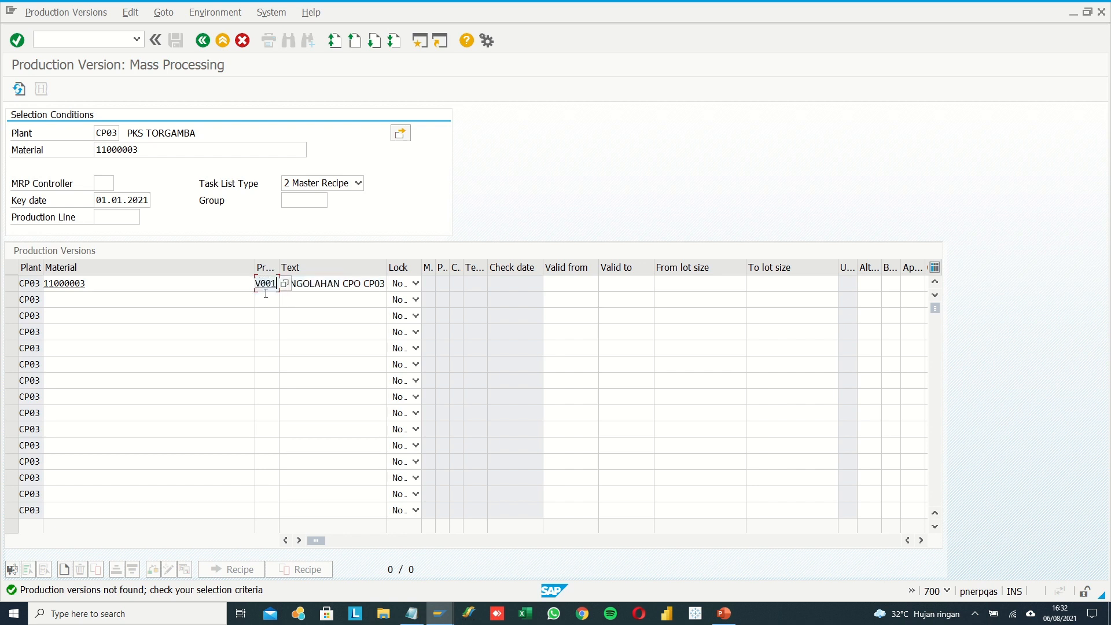
click(314, 285)
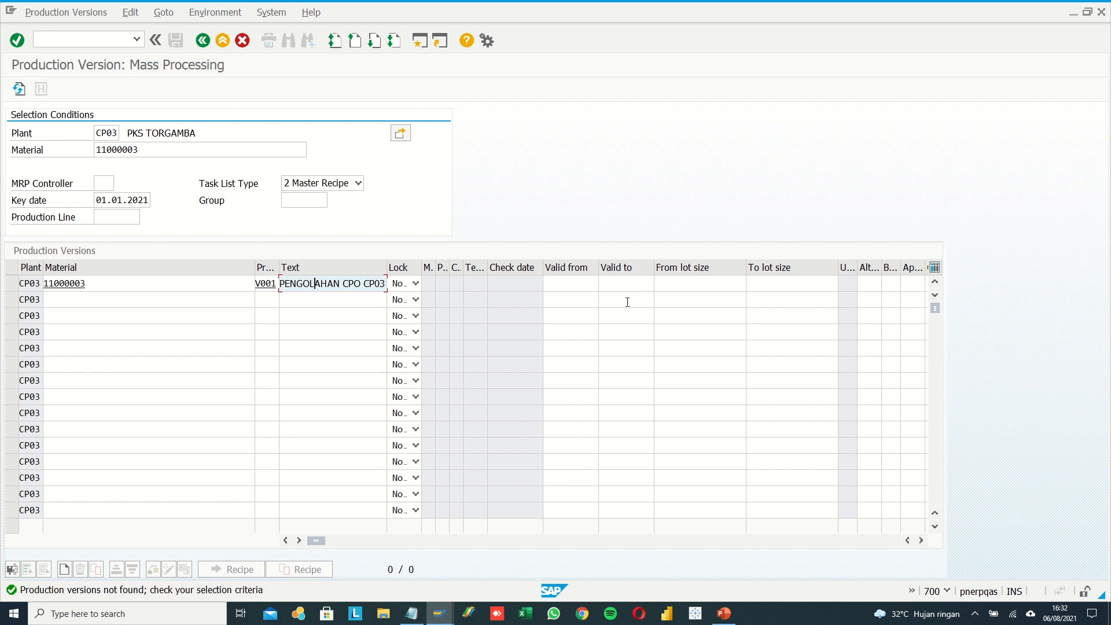
Set the validity of version V001 from 01.01.2021 to 31.12.9999.
click(583, 283)
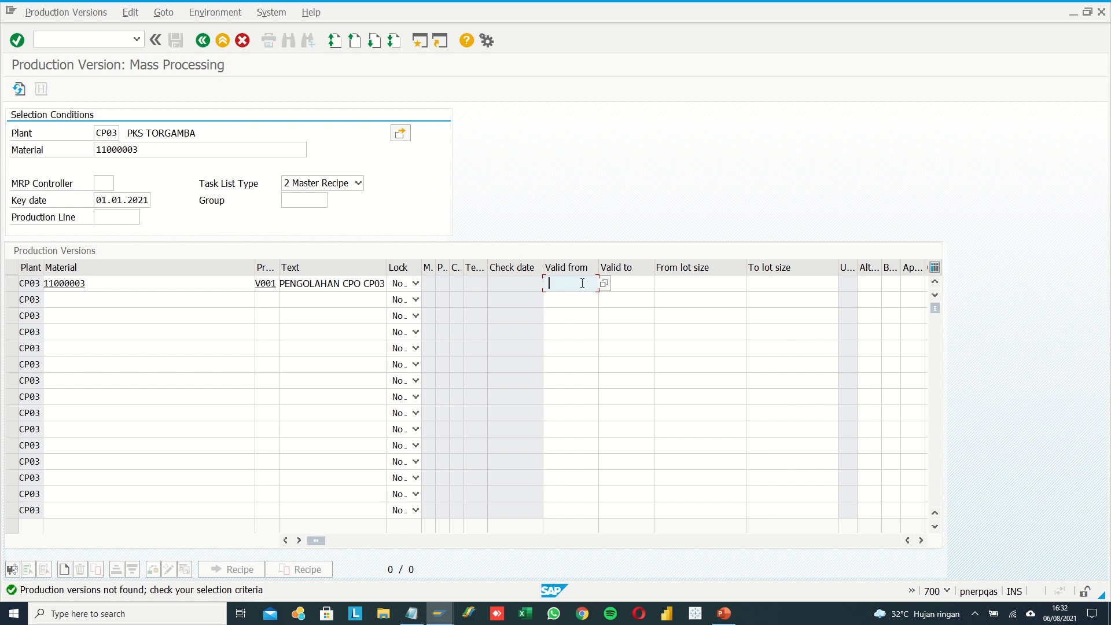
click(582, 283)
click(577, 299)
click(615, 283)
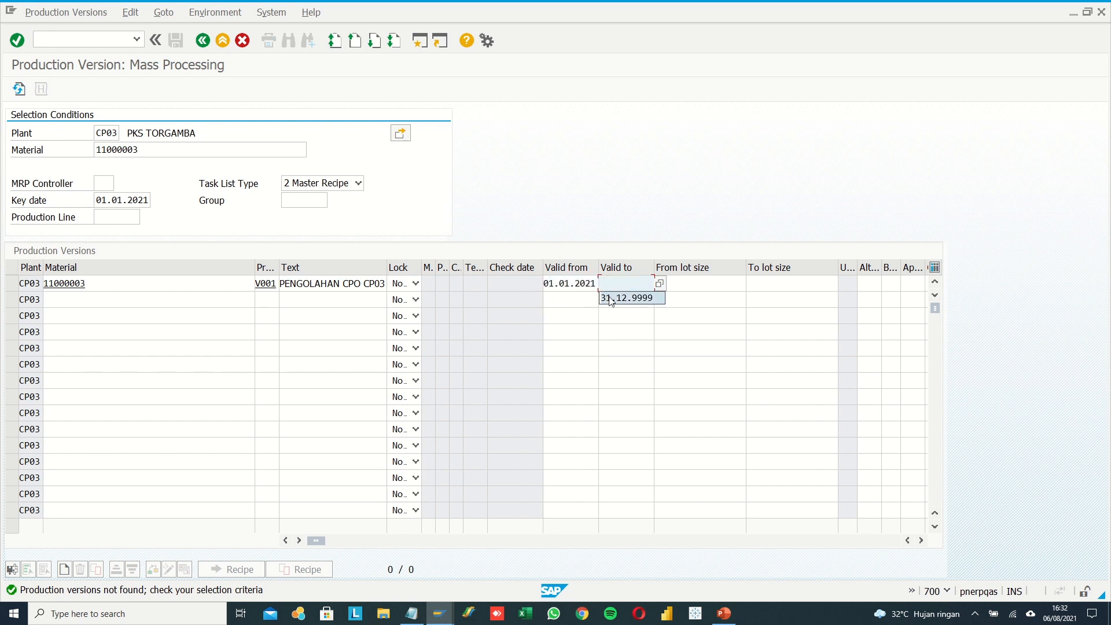
click(611, 299)
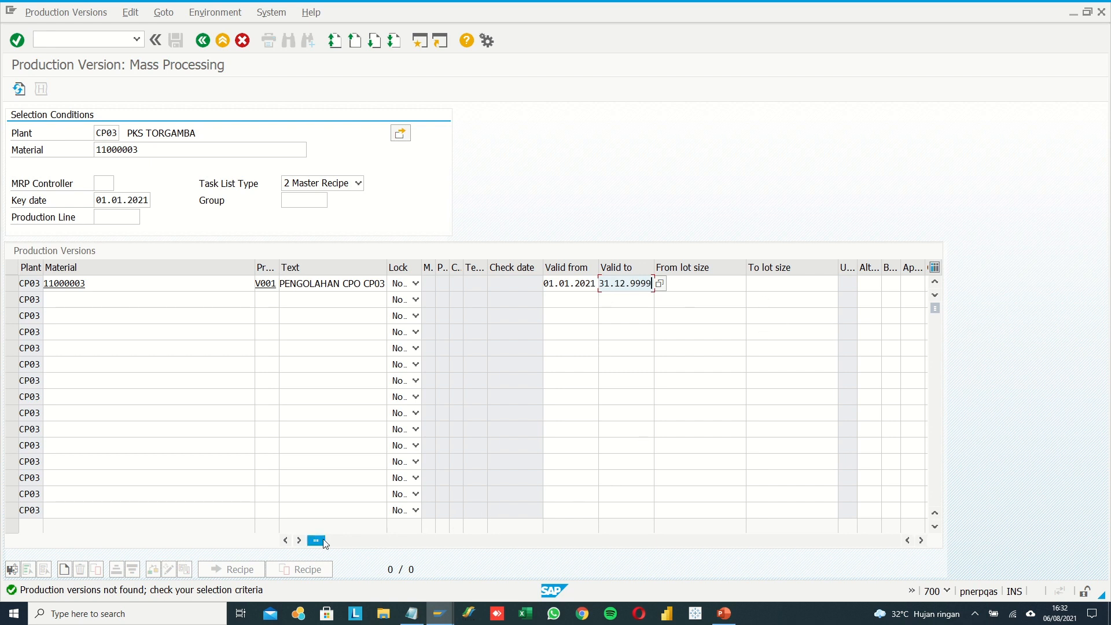
Set the lot size range of version V001 from 1 to 99999999 and confirm the row.
drag(316, 540, 342, 540)
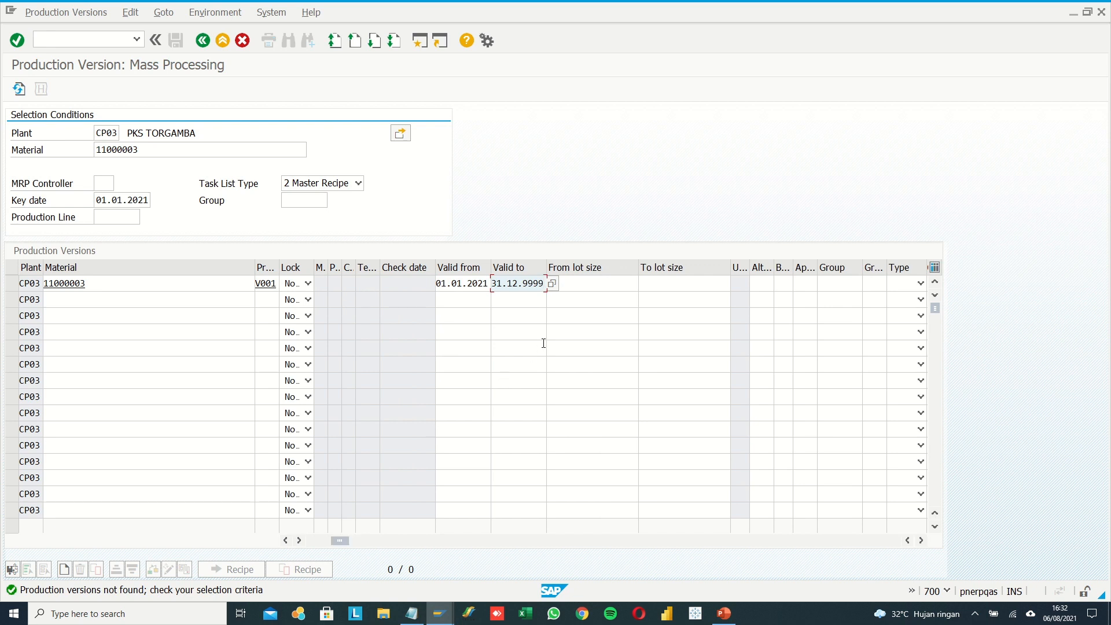
click(589, 289)
click(590, 288)
click(584, 297)
click(673, 285)
click(673, 285)
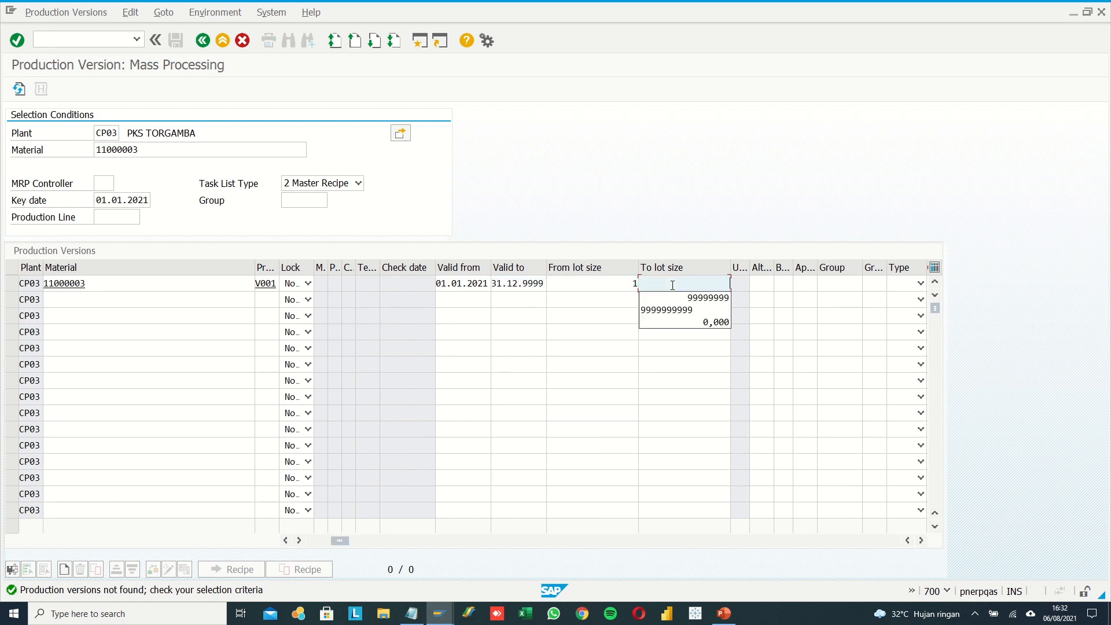
click(672, 294)
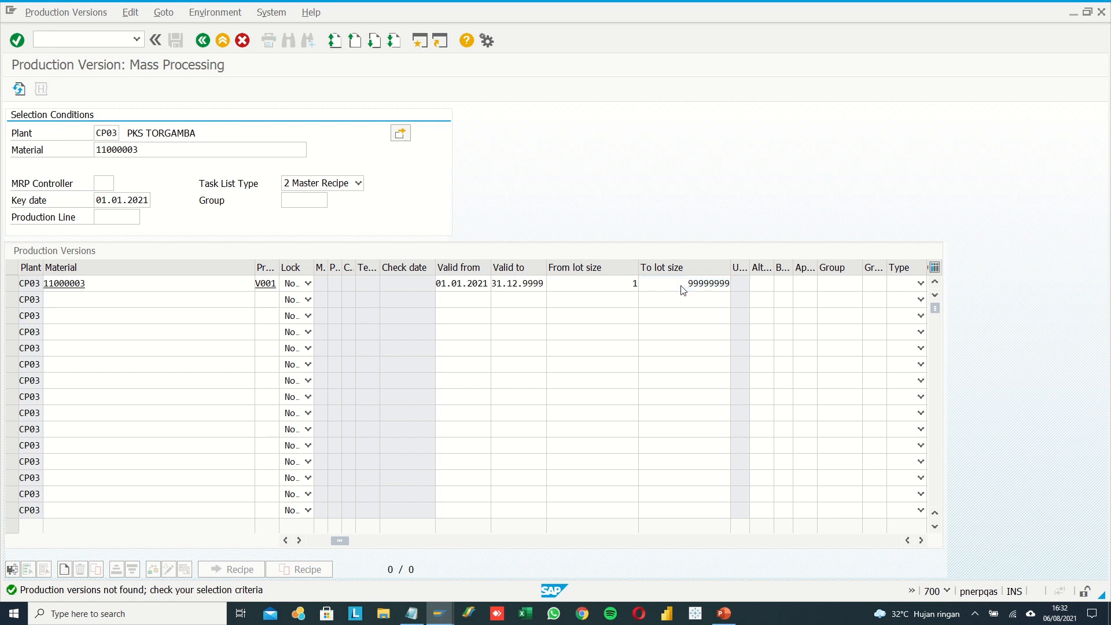
key(Return)
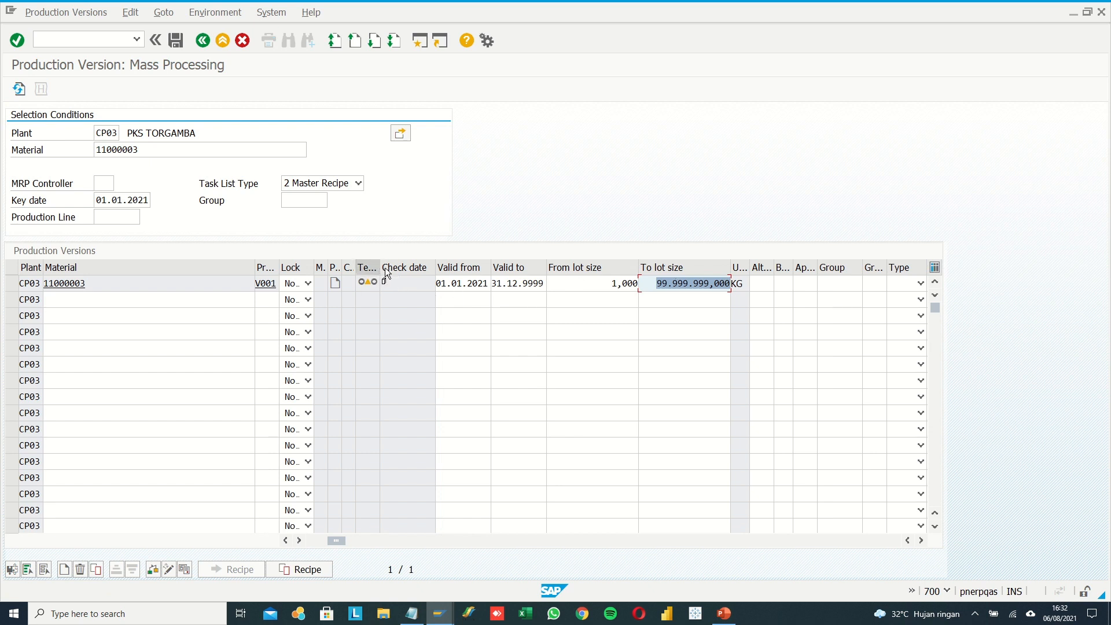
Open the detail screen of version V001 and set detailed planning to task list type 2 Master Recipe with group counter 1.
click(372, 283)
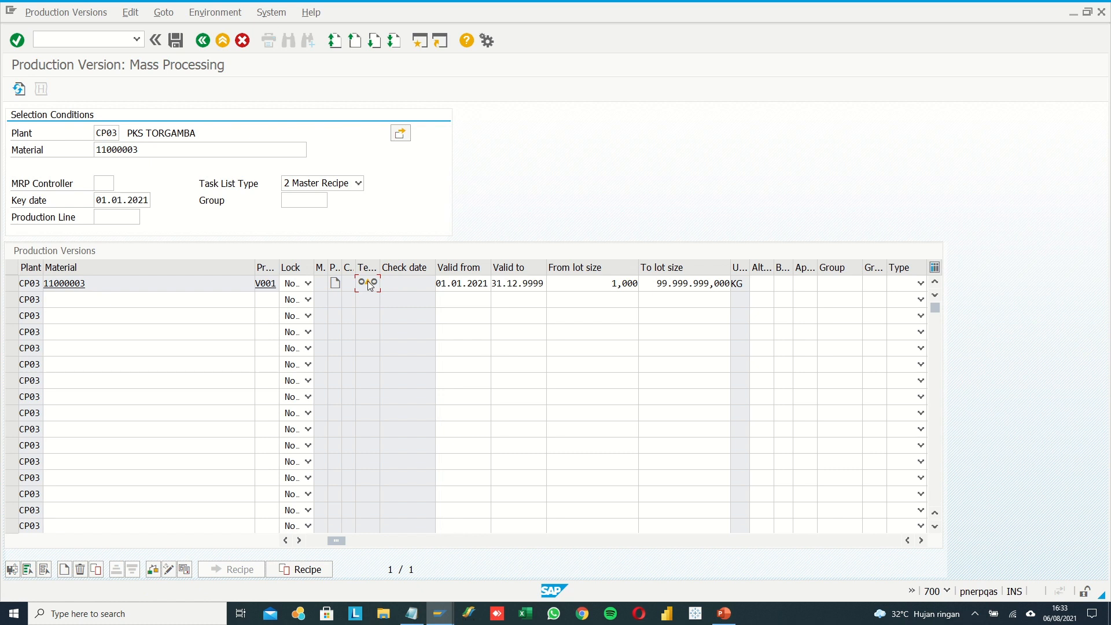
double_click(368, 283)
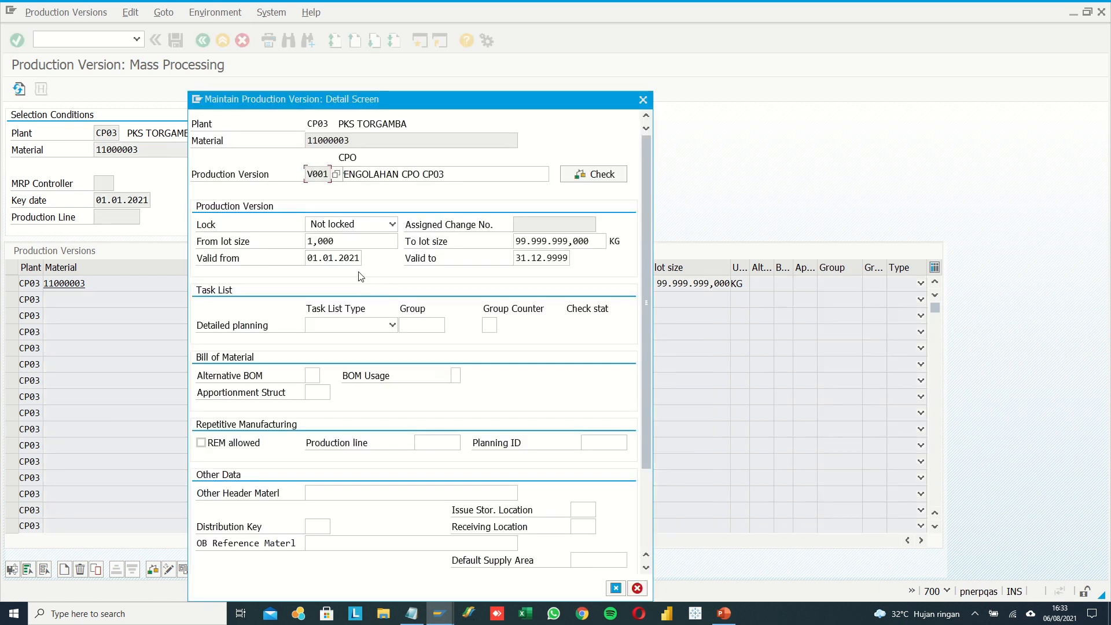
click(390, 326)
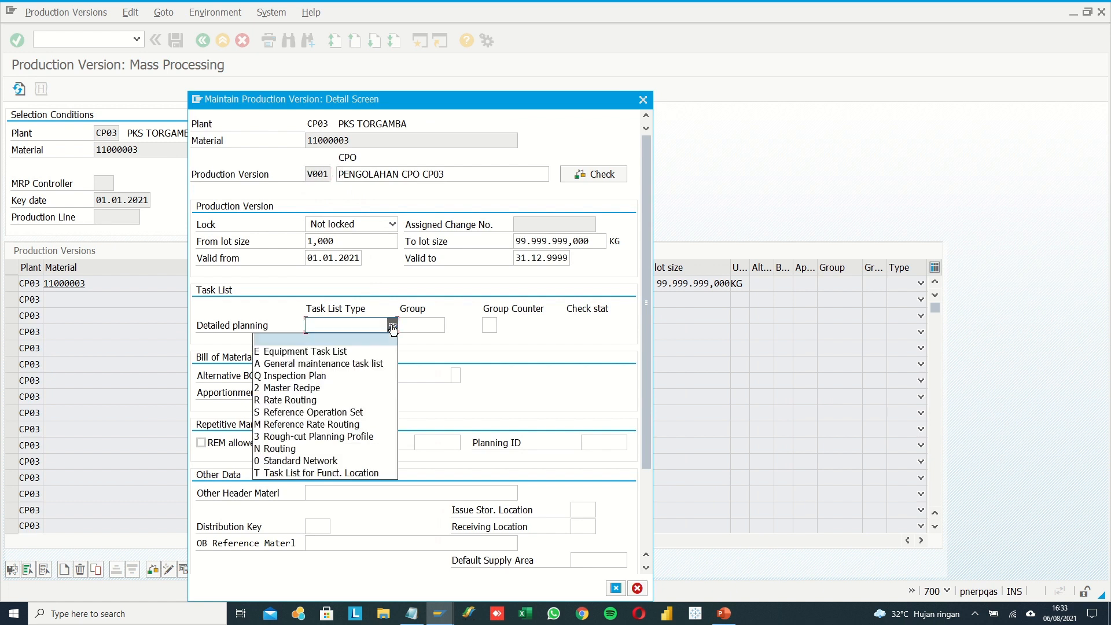
click(335, 390)
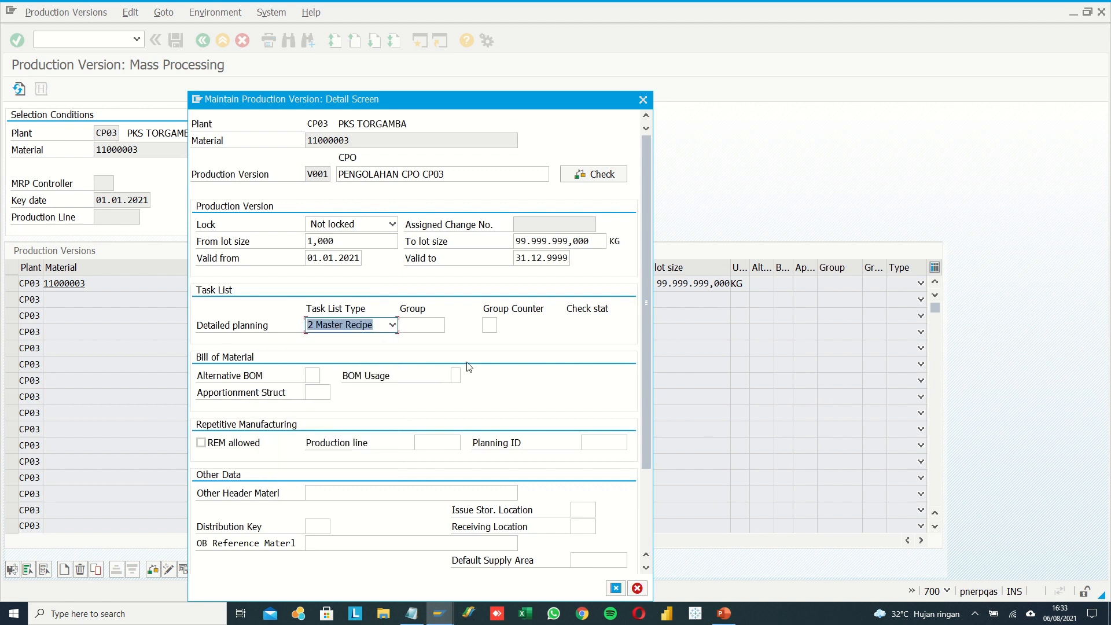
click(489, 325)
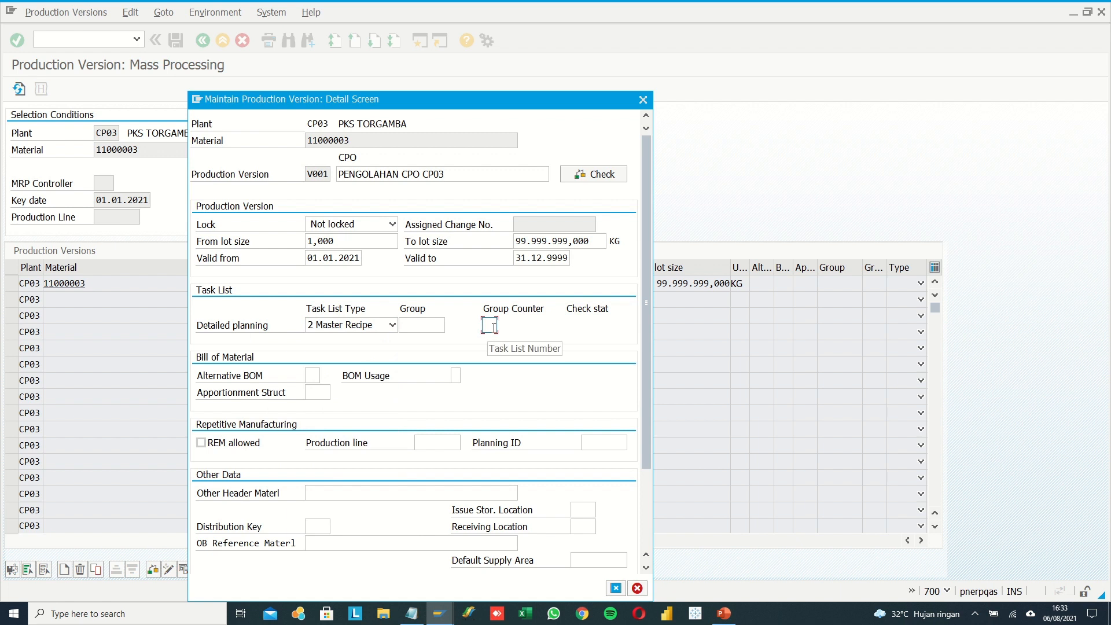
text(1)
Copy the master recipe number 50000667 from the Notepad note into the detailed planning group in SAP.
click(412, 613)
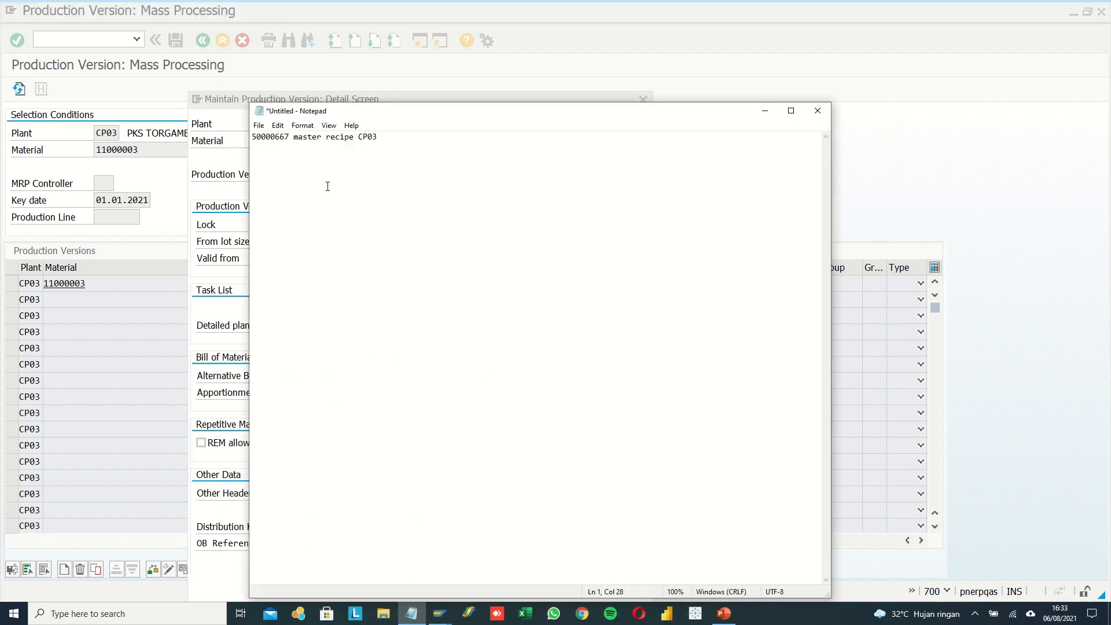
drag(291, 136, 224, 136)
key(ctrl+c)
click(910, 181)
click(434, 324)
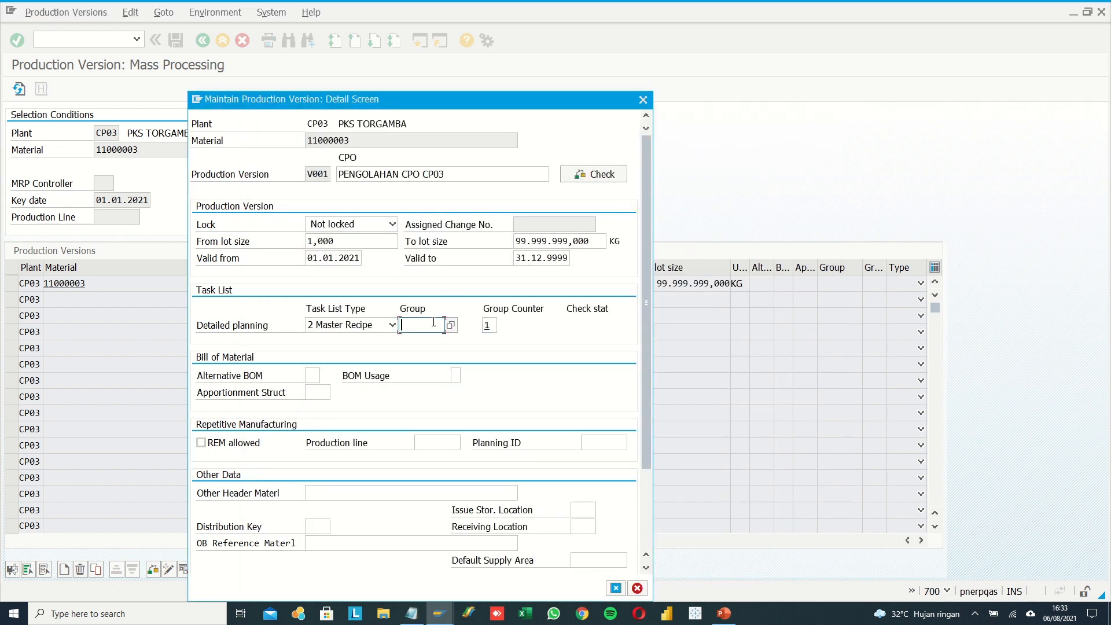
key(ctrl+v)
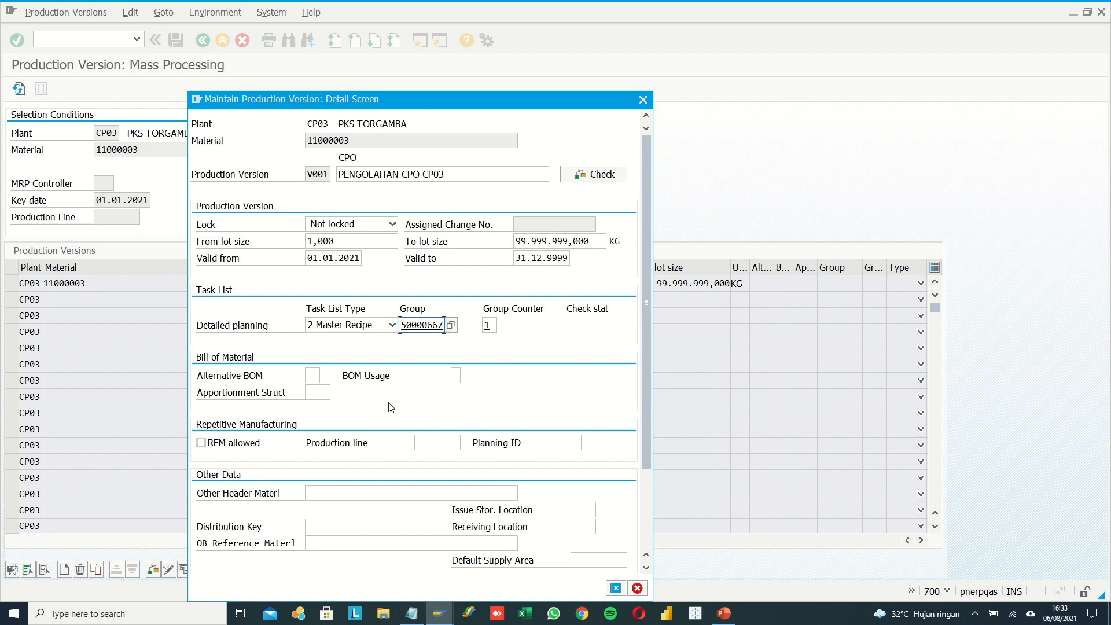
Assign the bill of material to version V001 with alternative BOM 1 and BOM usage 1.
click(315, 379)
text(1)
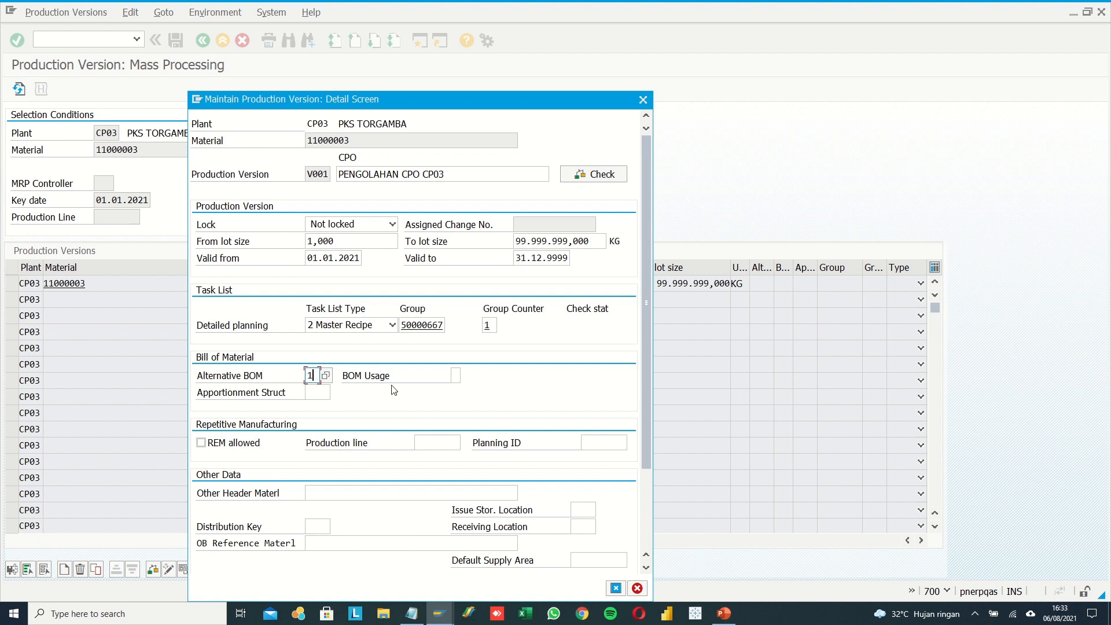
click(459, 375)
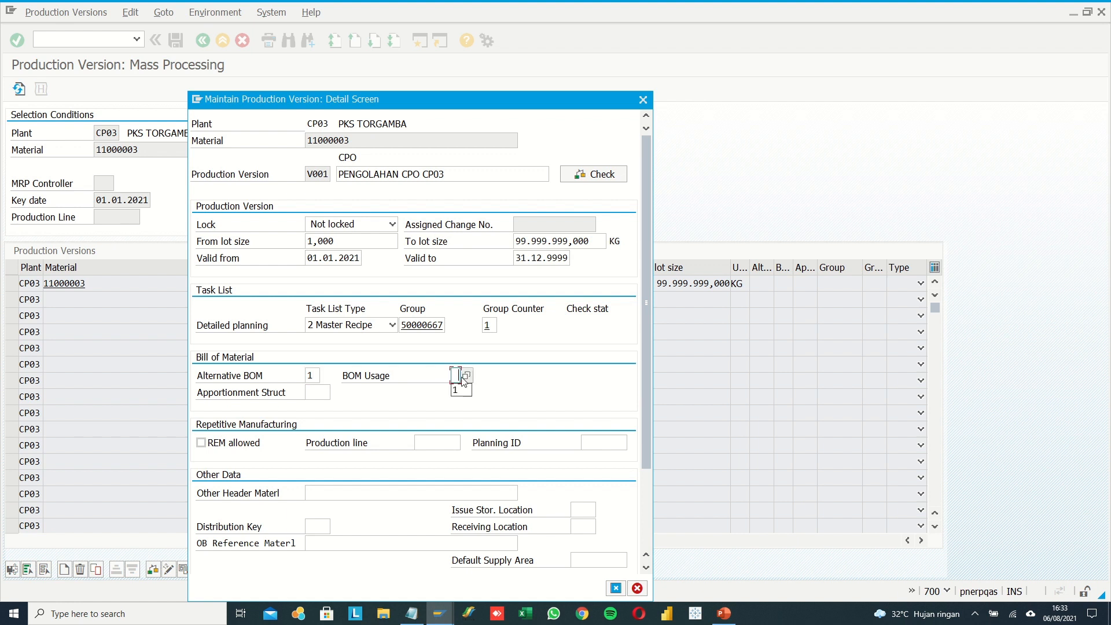
click(464, 392)
Run the consistency check on version V001, review its validity dates, and accept the detail screen.
click(584, 179)
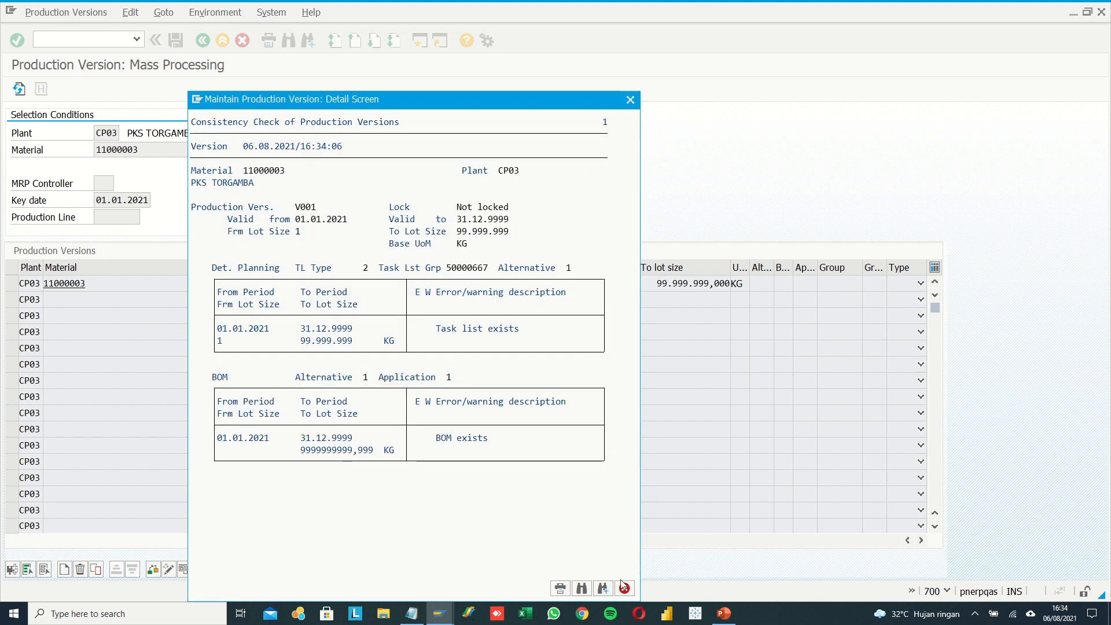
click(624, 587)
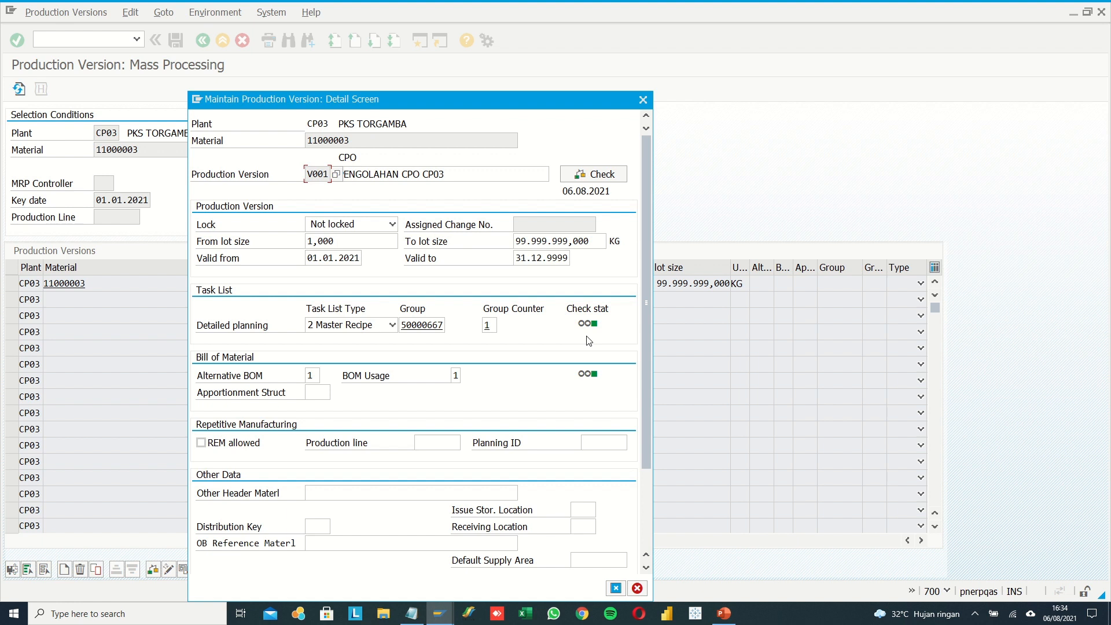
click(310, 258)
drag(310, 258, 355, 258)
drag(517, 259, 568, 258)
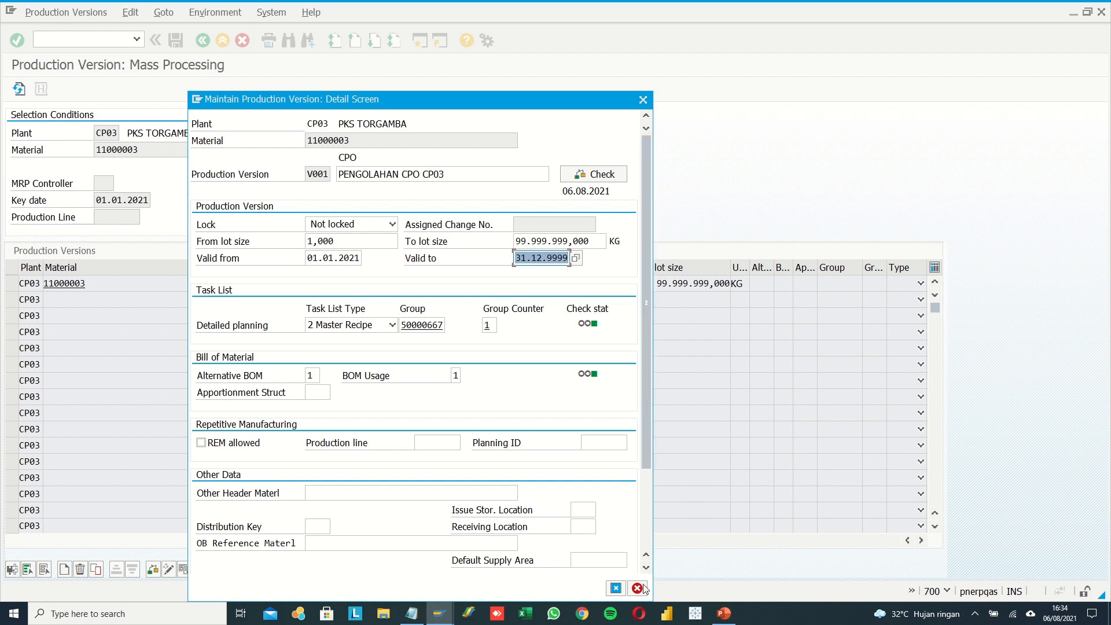
click(621, 588)
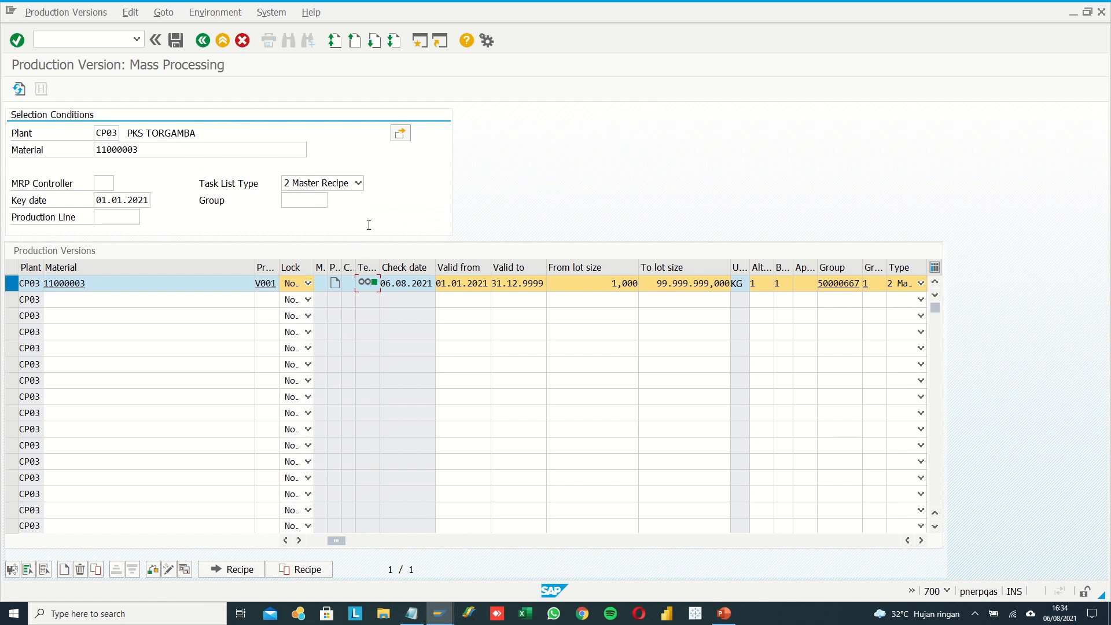
Examine the validity dates, lot sizes, BOM and recipe group in the V001 row of the production versions table.
click(922, 541)
click(922, 541)
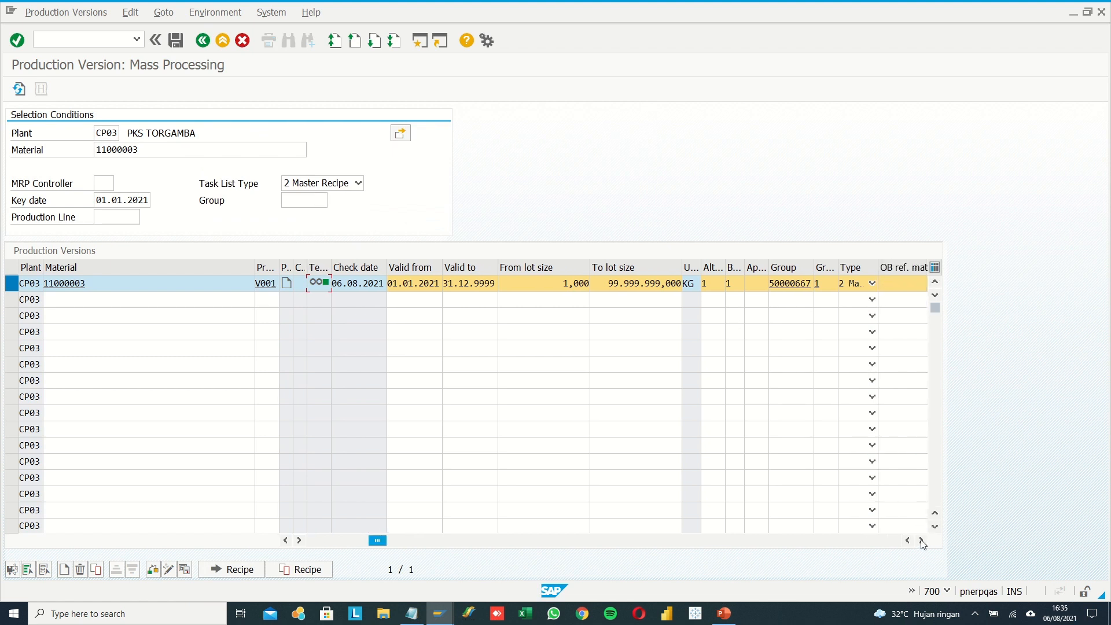
click(922, 541)
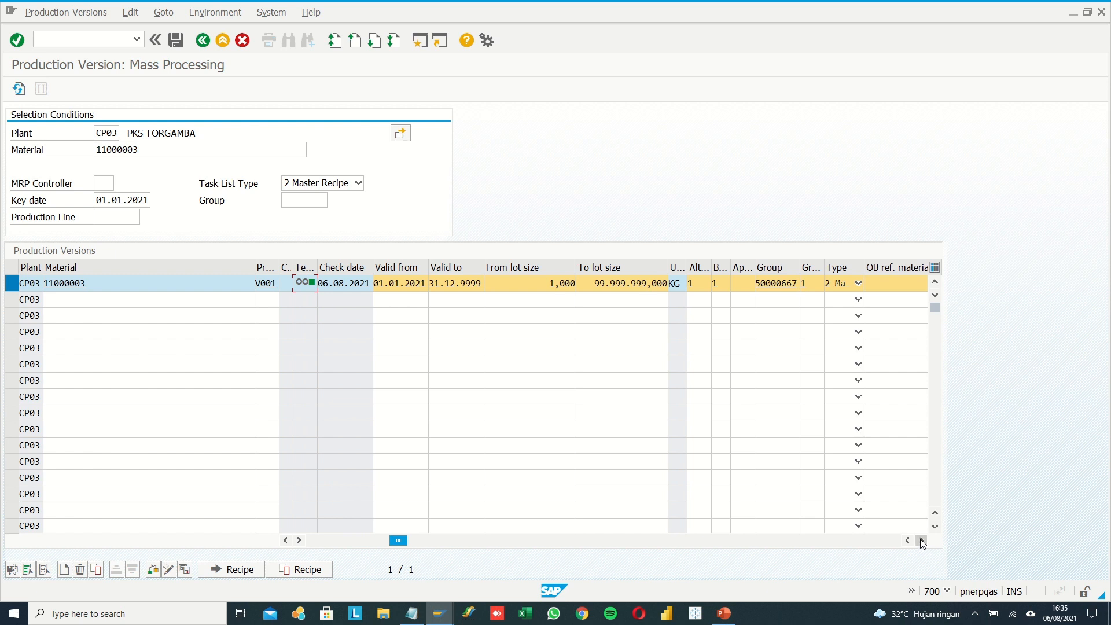
click(922, 540)
click(922, 540)
click(922, 540)
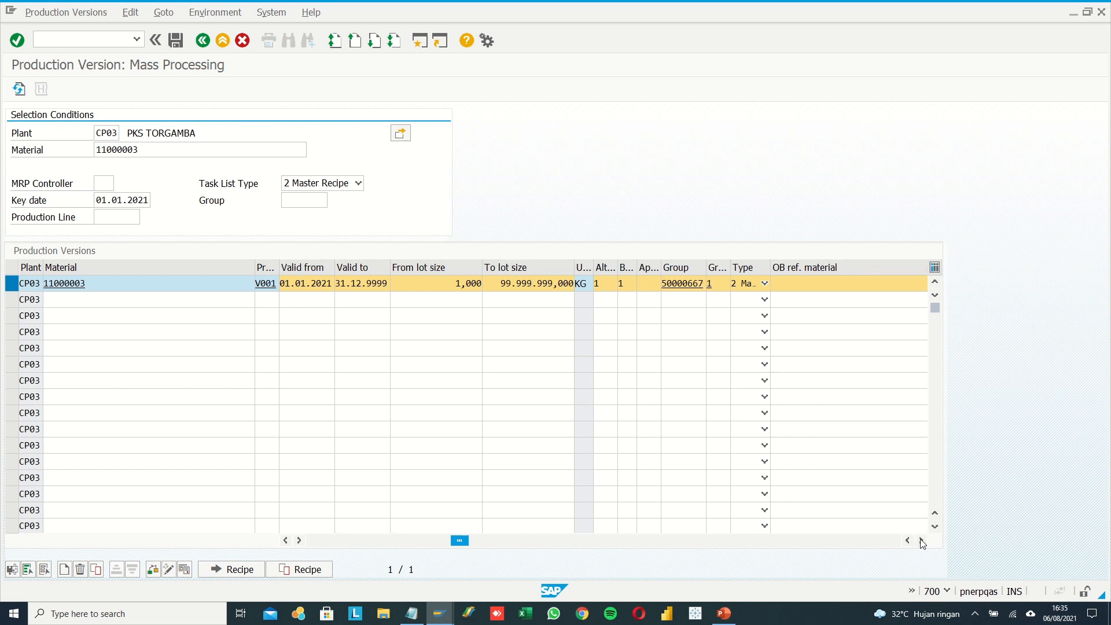
click(504, 285)
click(458, 285)
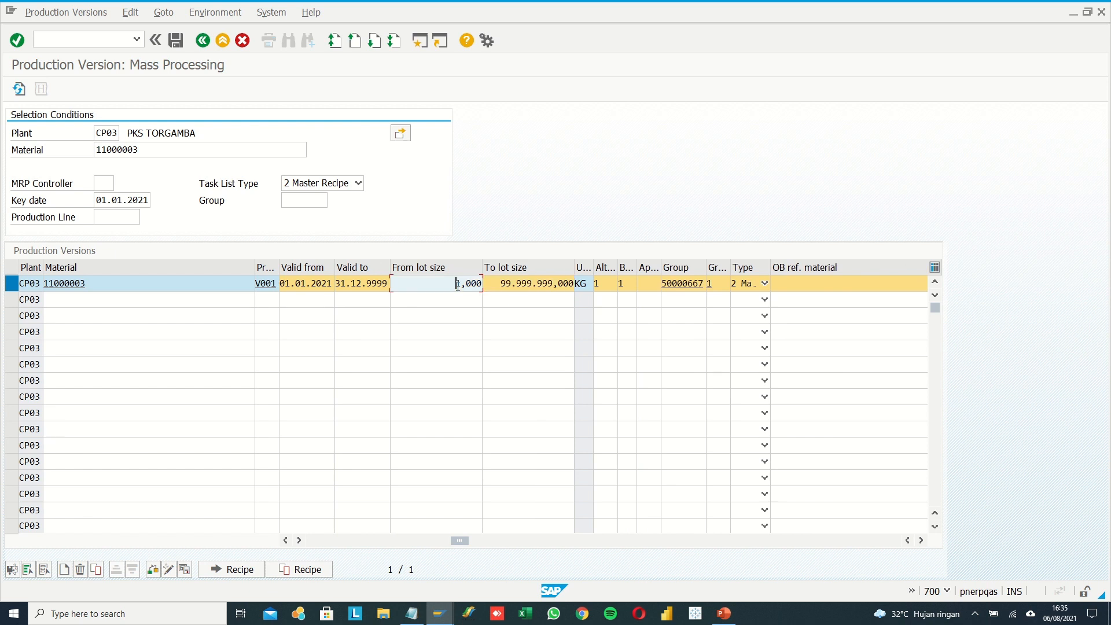
click(494, 285)
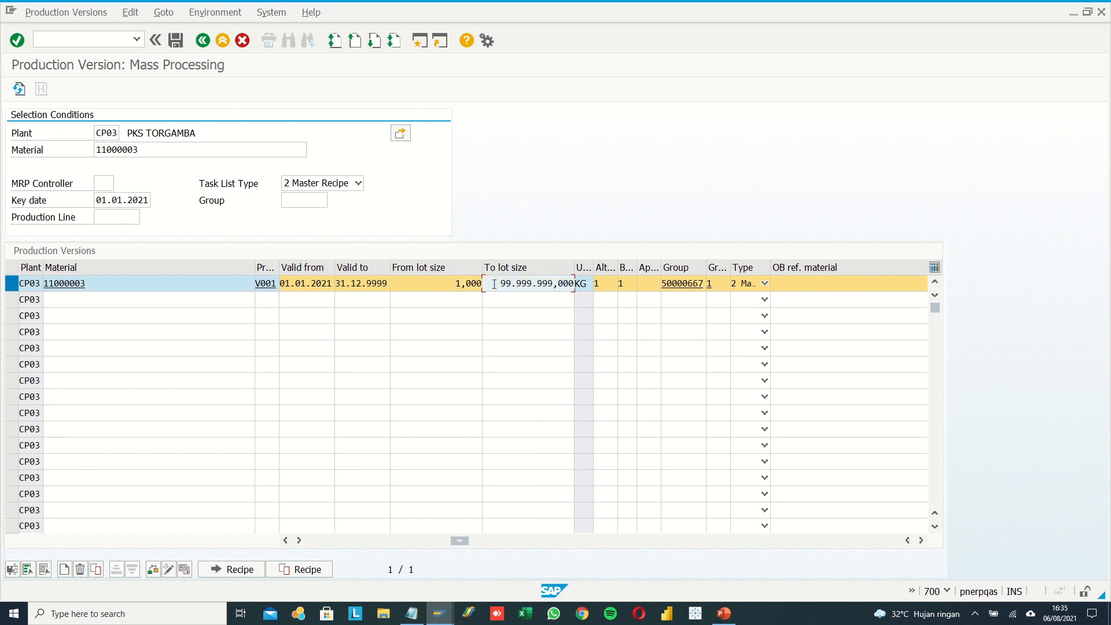
click(455, 283)
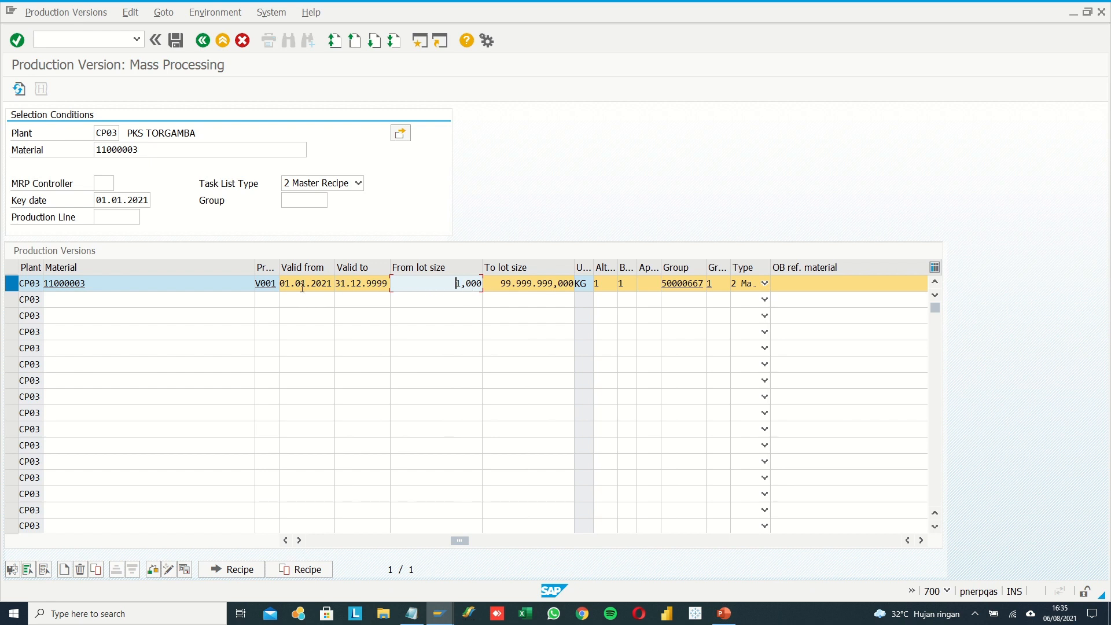
drag(302, 288, 326, 286)
click(362, 287)
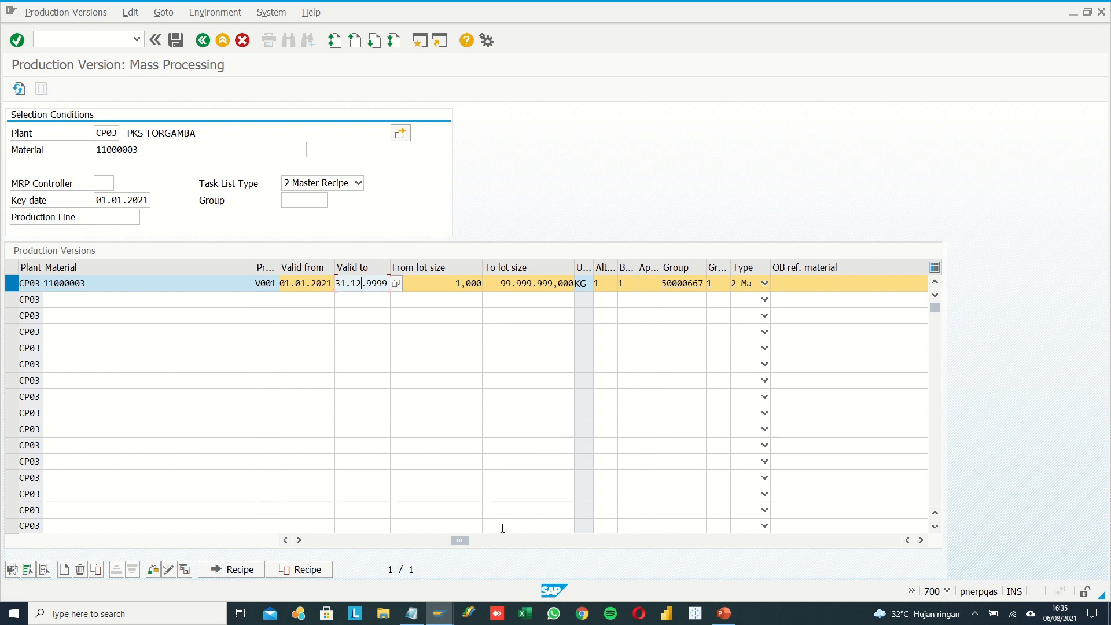
drag(460, 541, 355, 543)
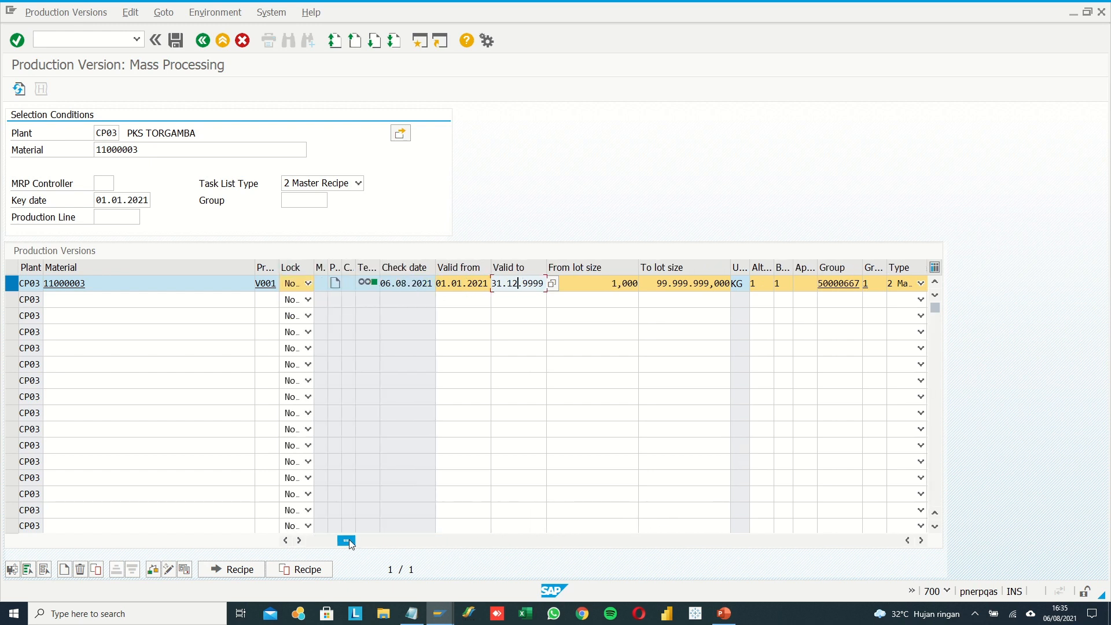
Save production version V001 and return to the SAP Easy Access screen.
click(177, 43)
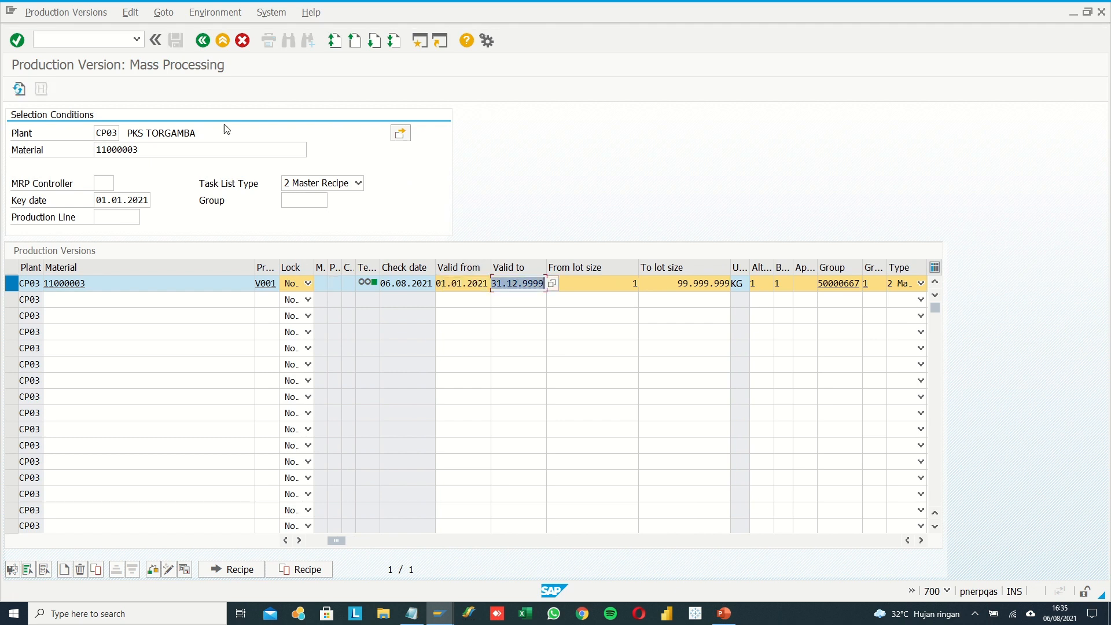
click(213, 47)
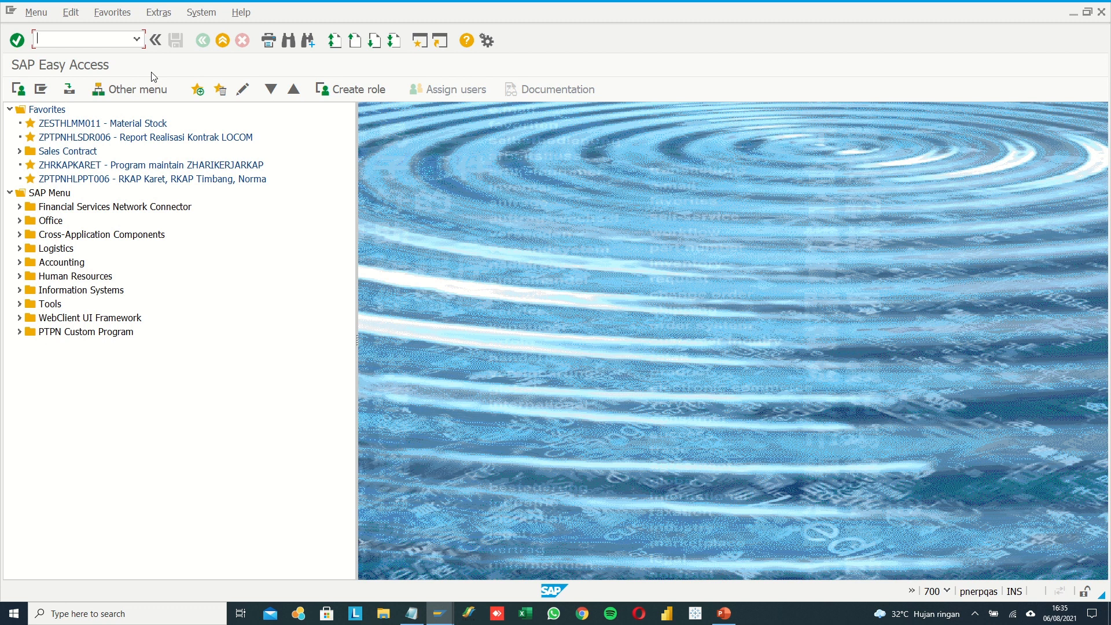
Start transaction C223 again to look up the saved version for plant CP03 and material 11000003.
text(C223)
key(Return)
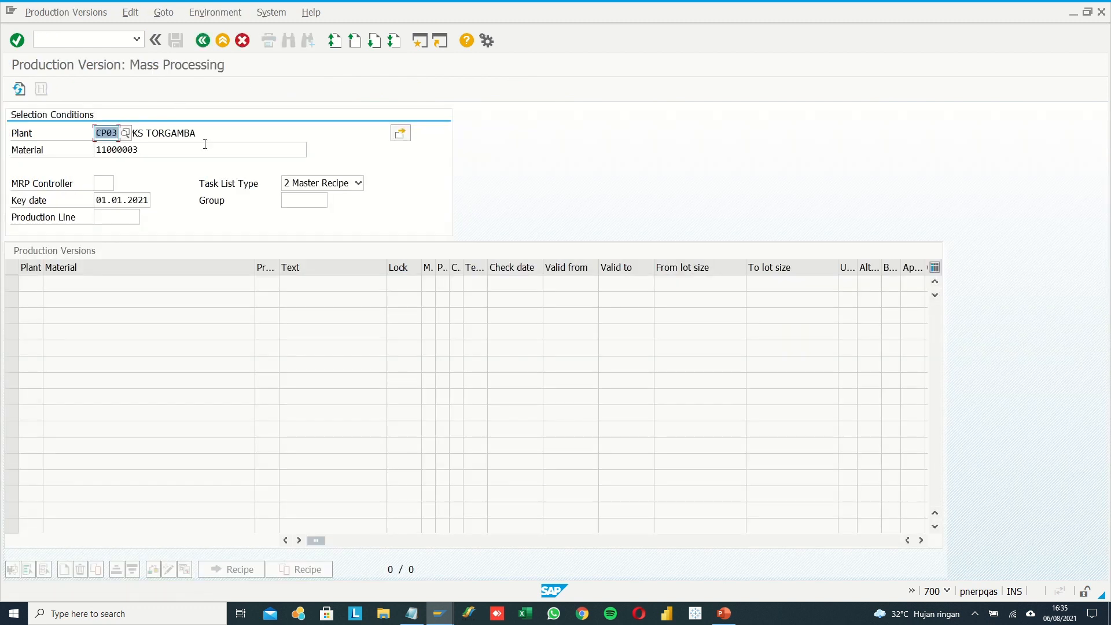
click(112, 133)
Copy master recipe number 50000667 from the Notepad note into the SAP group selection and load the matching production versions.
click(294, 207)
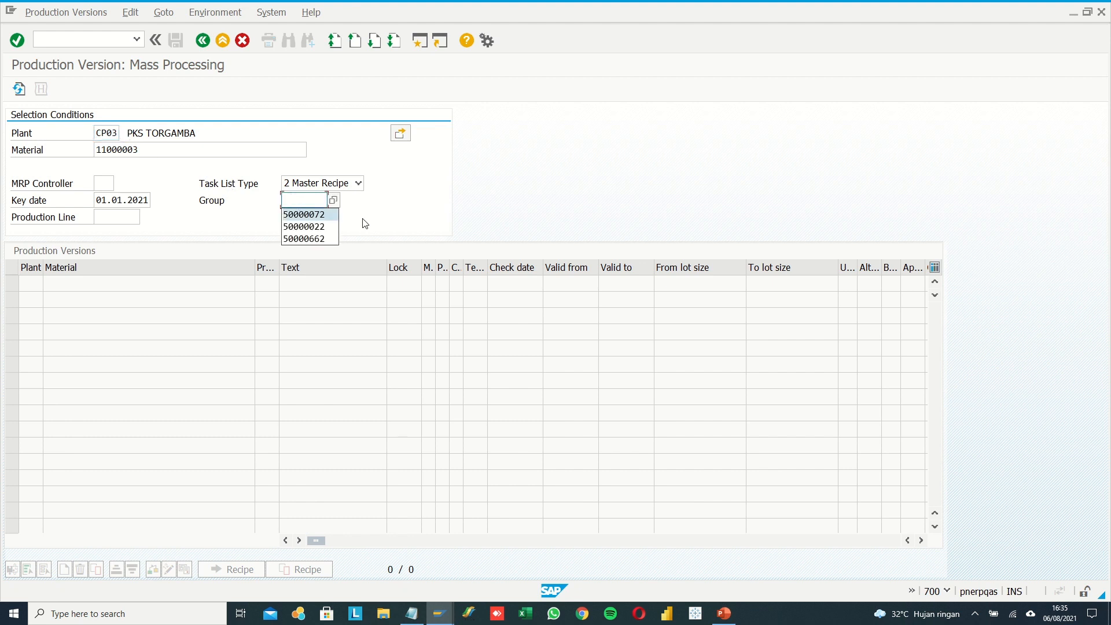
click(411, 614)
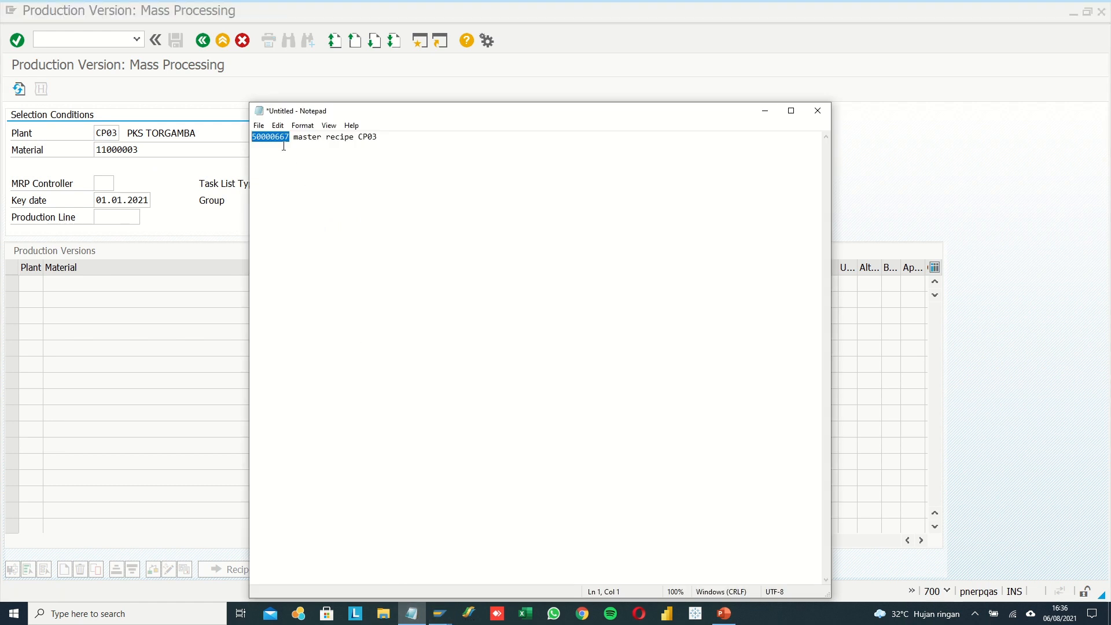
key(ctrl+c)
click(950, 231)
key(ctrl+v)
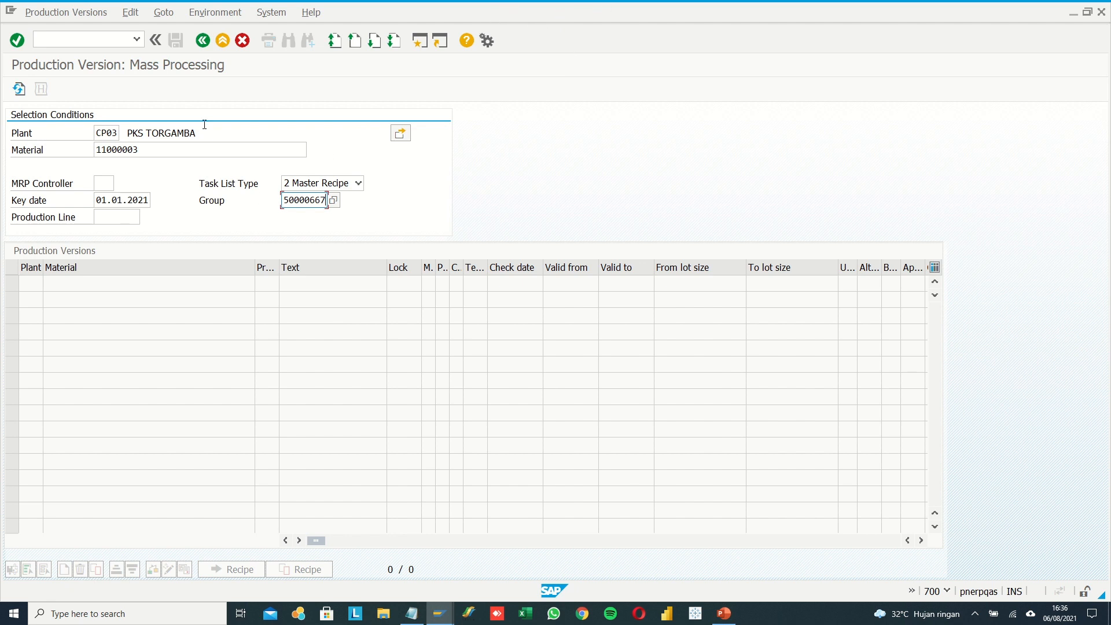
click(19, 88)
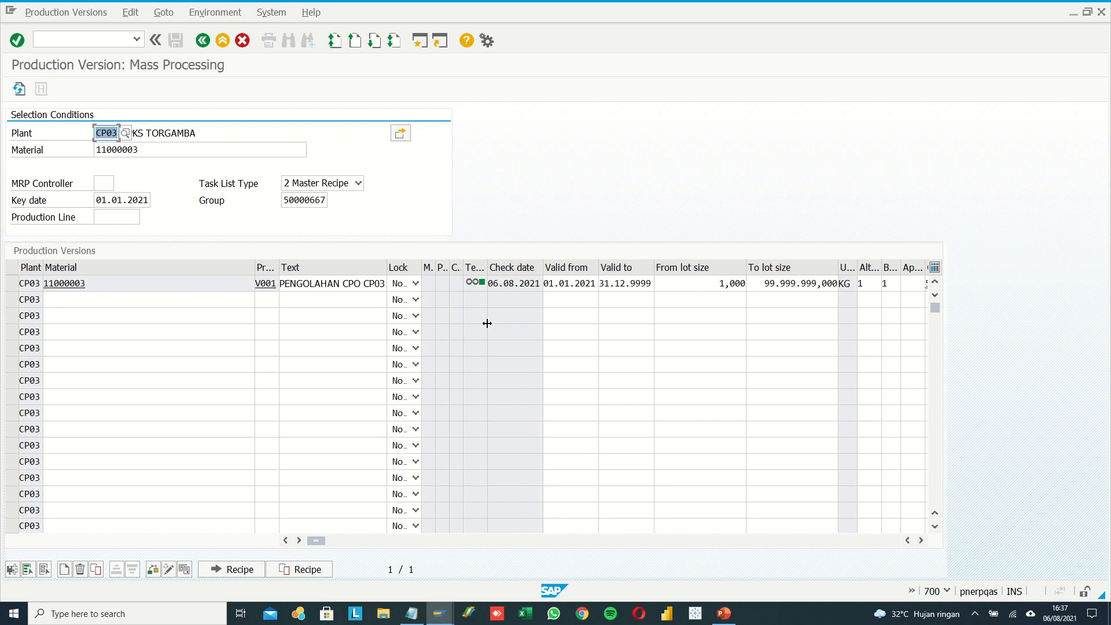
mouse_move(619, 10)
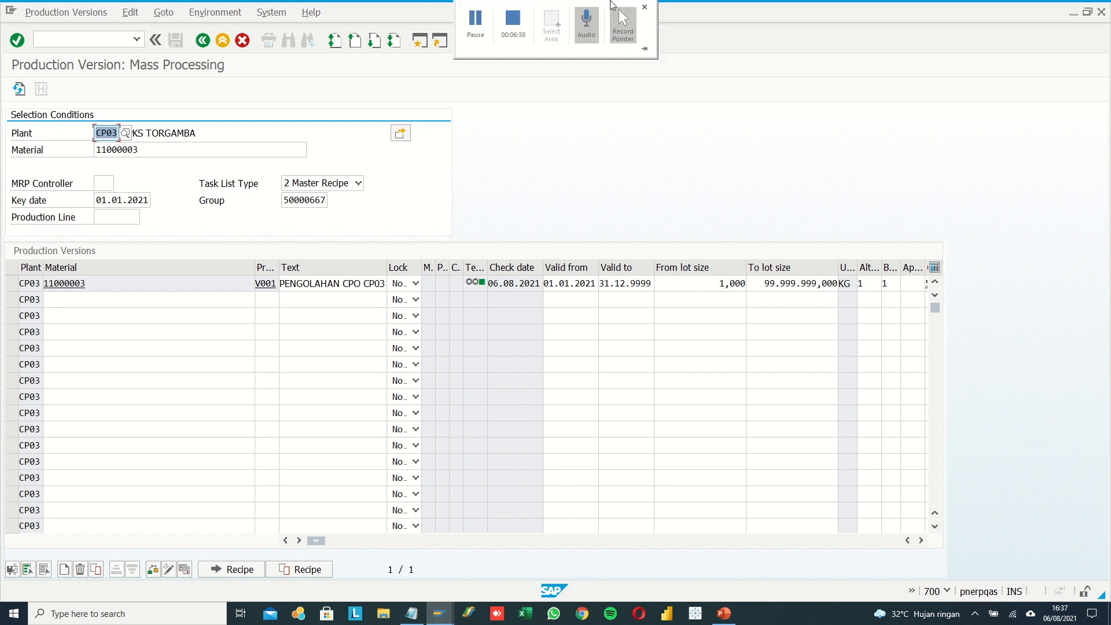